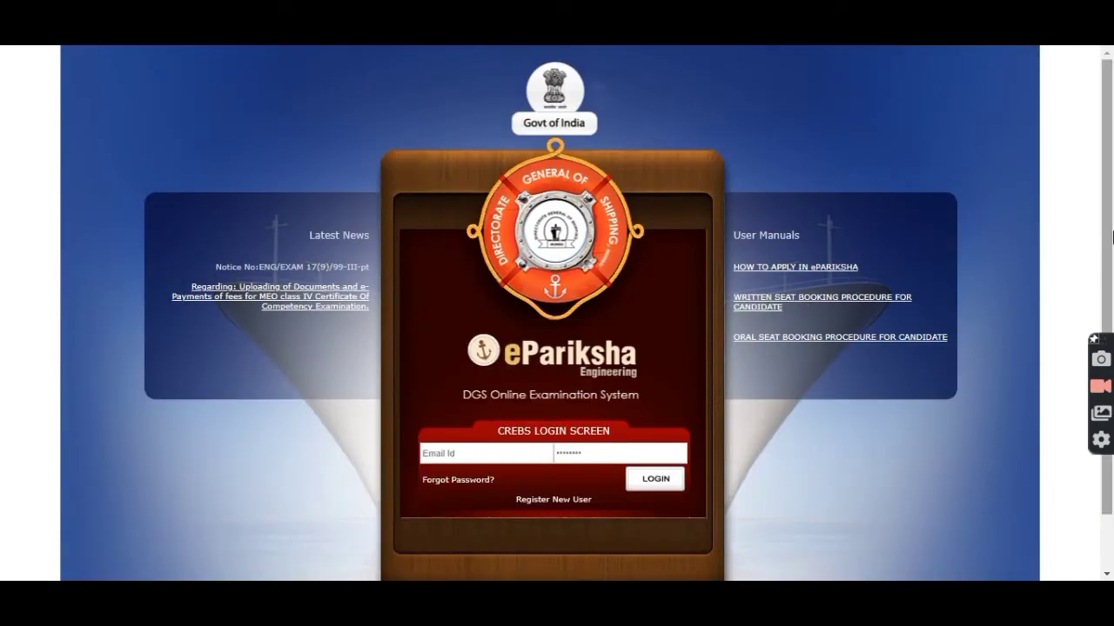
Step: Log in to the candidate account using the saved e-mail and account password
scroll(1112, 233, down, 1)
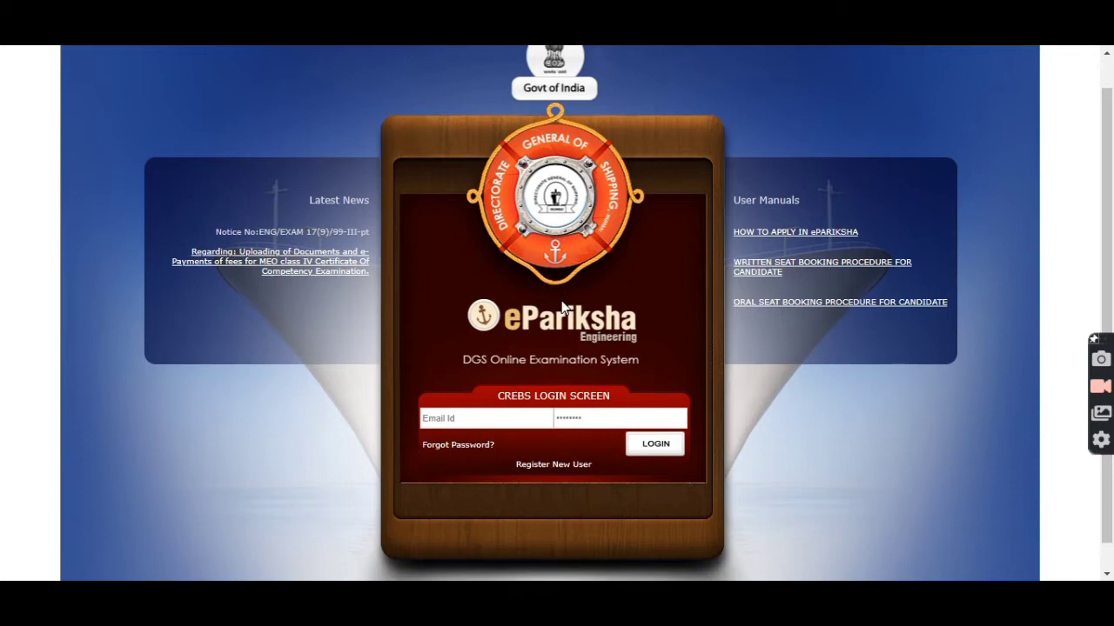
click(441, 417)
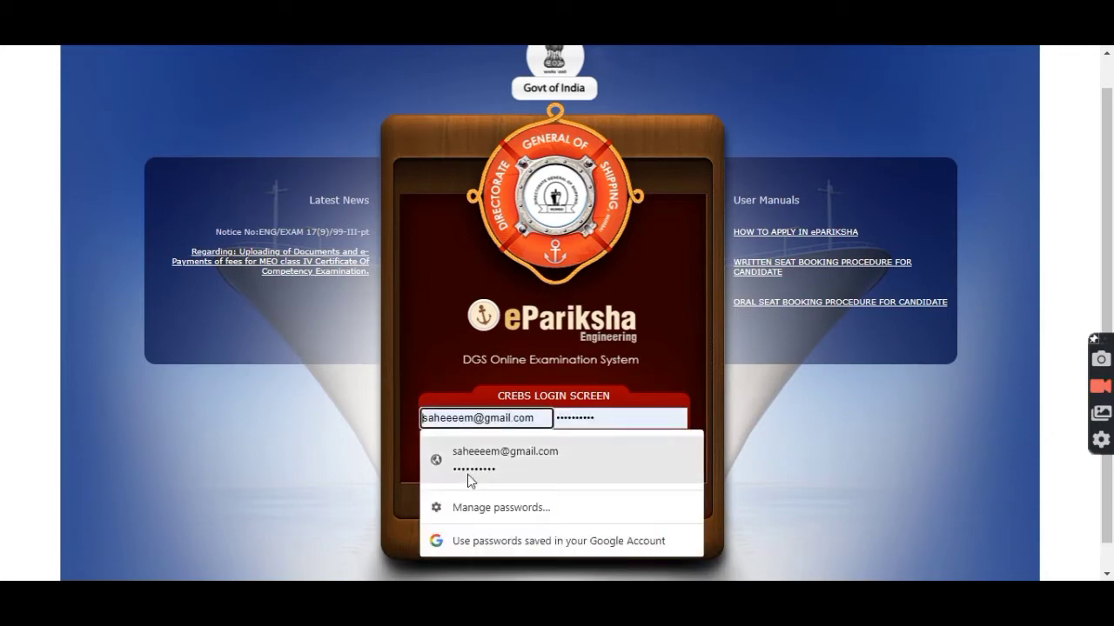
click(555, 467)
click(671, 457)
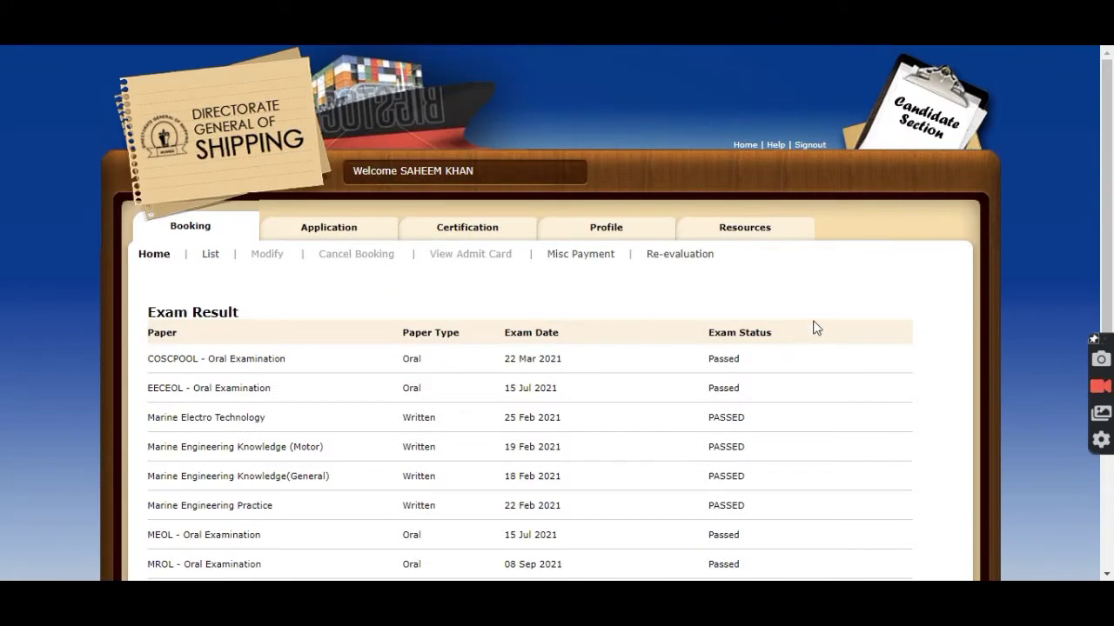
Step: Review the exam results on the booking home page and open the certification fee detail
drag(1111, 202, 1111, 251)
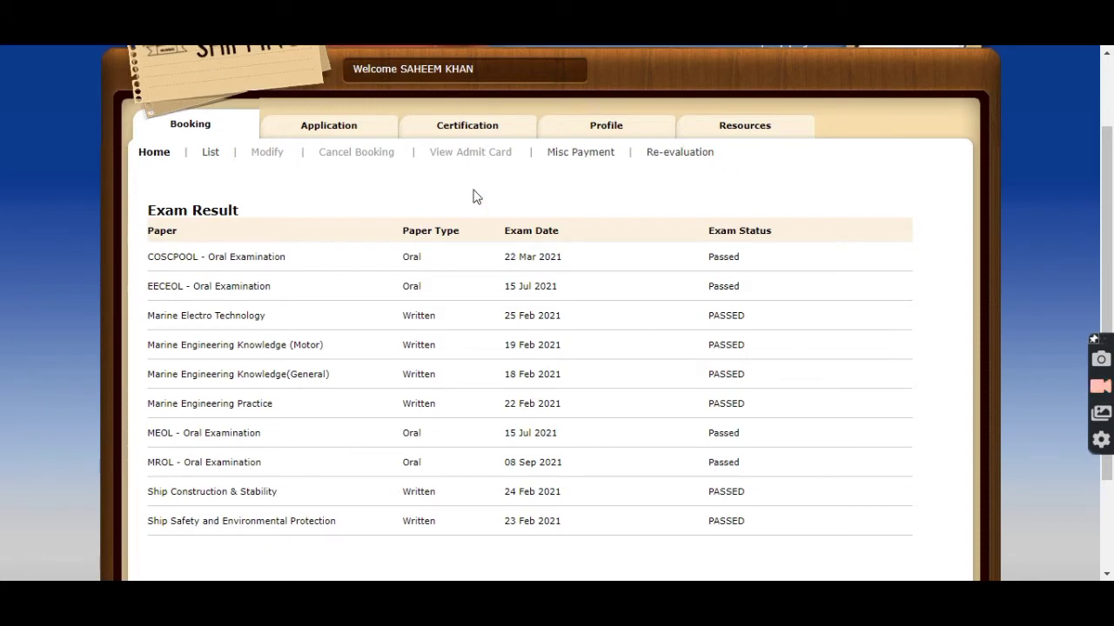
click(461, 127)
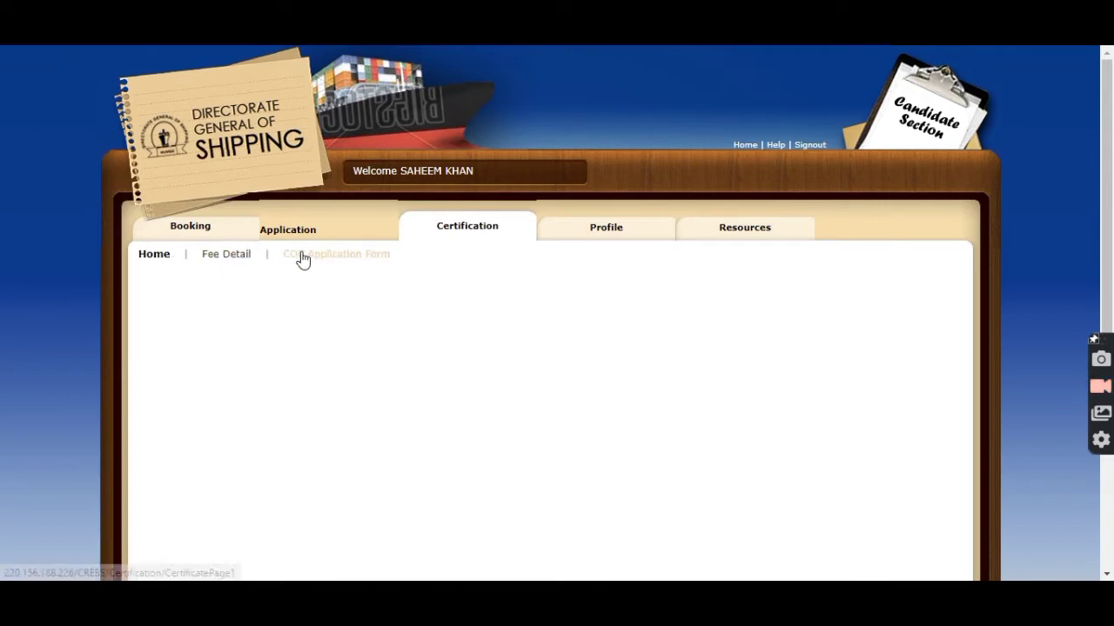
click(236, 260)
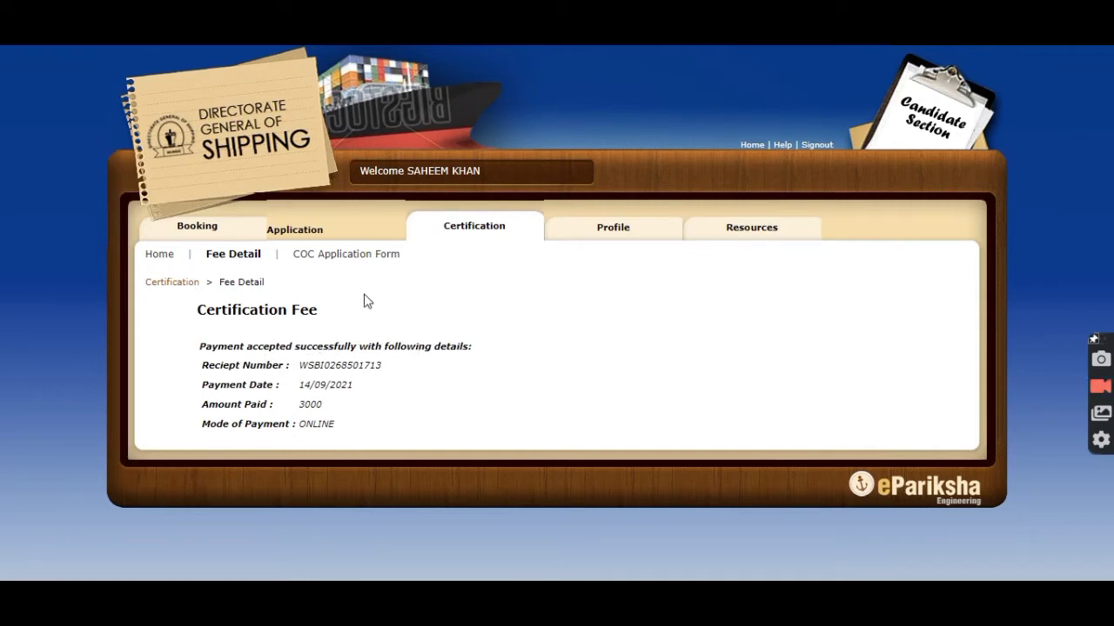
Step: Open the COC application form and review its first page from the candidate details down to the orals function table
click(335, 260)
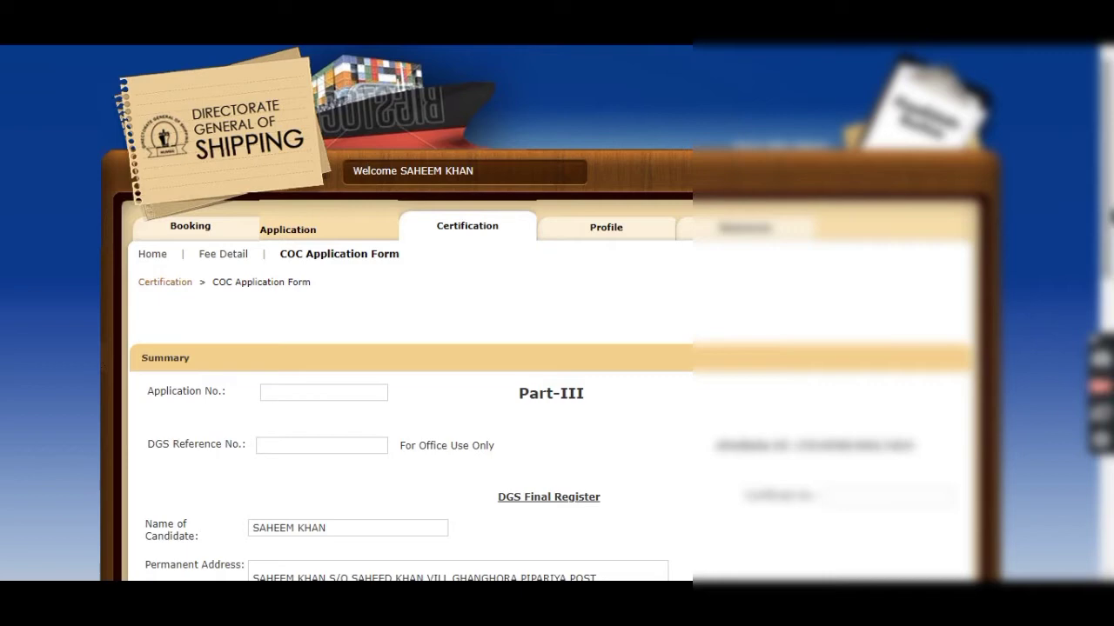
scroll(802, 335, down, 2)
scroll(557, 313, down, 5)
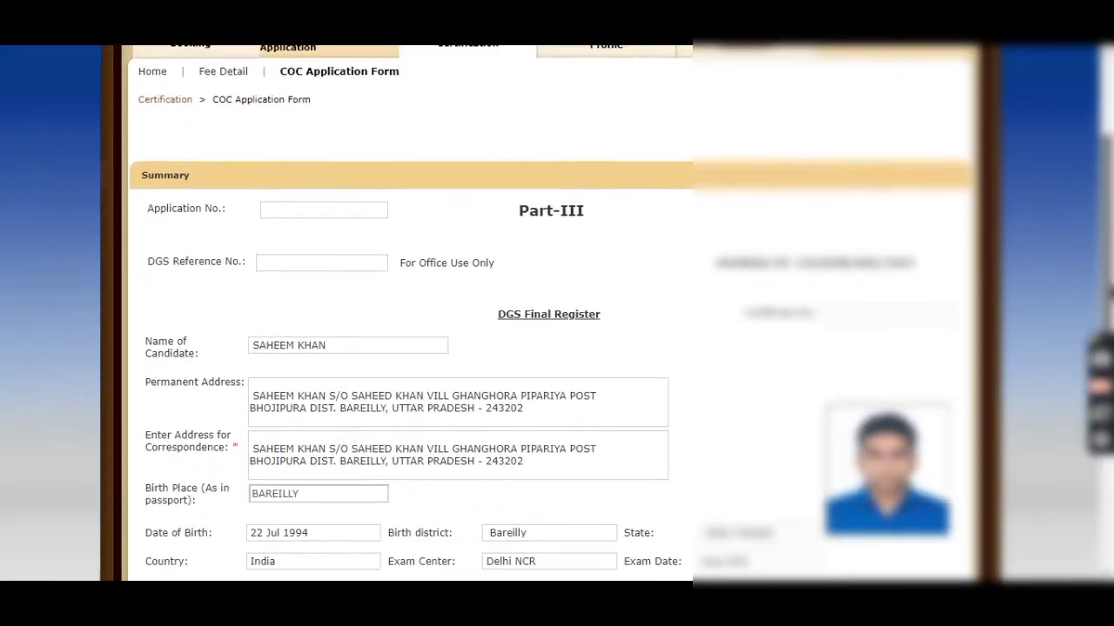
scroll(557, 313, down, 3)
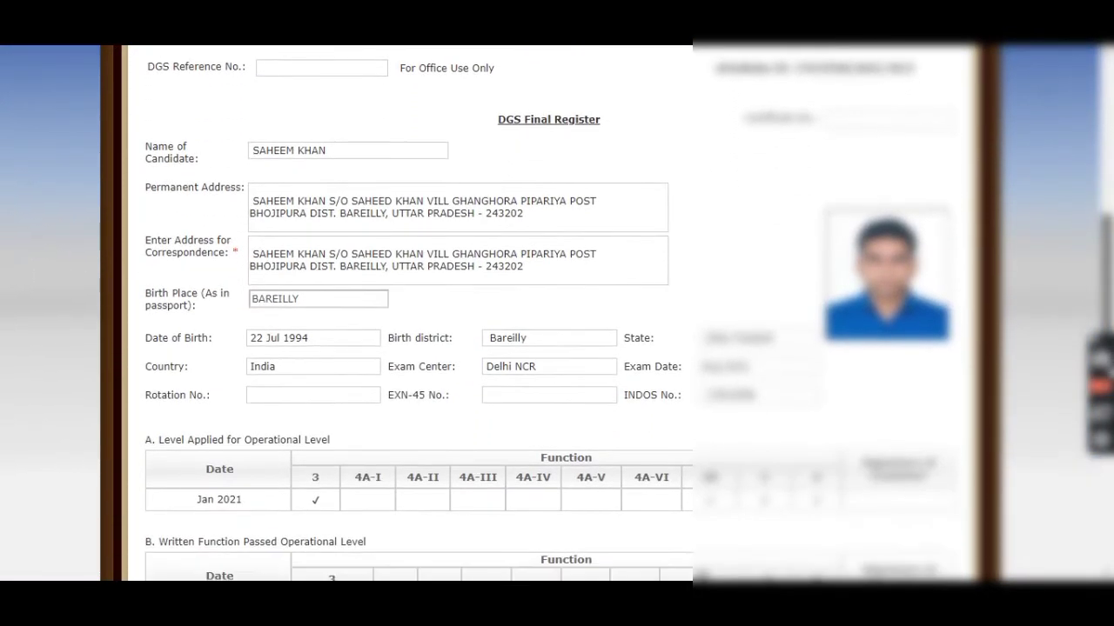
scroll(557, 313, down, 5)
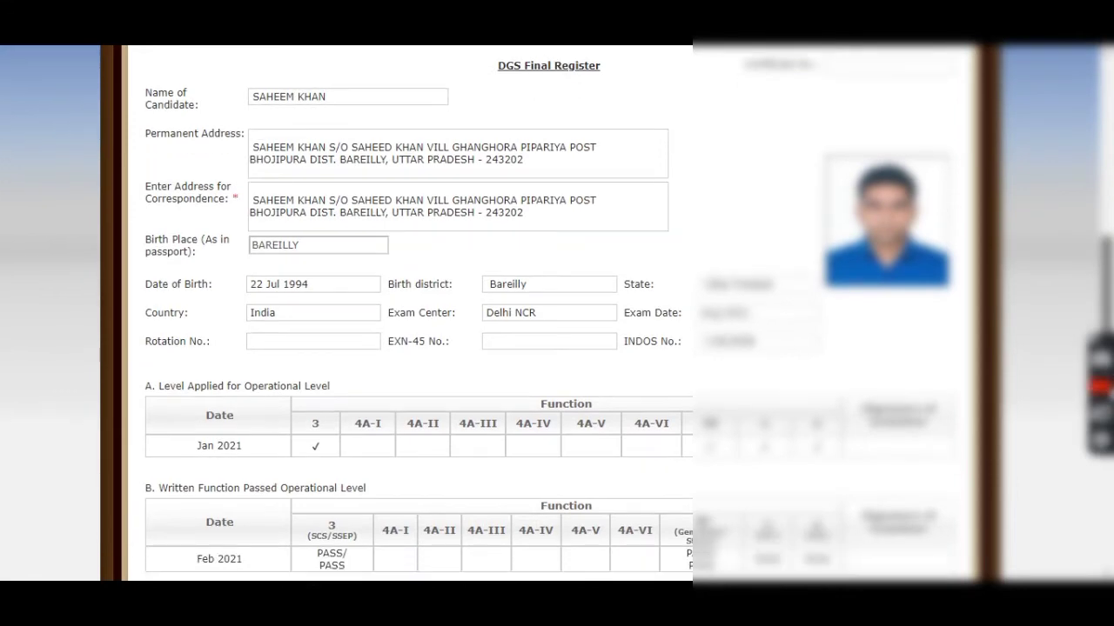
scroll(1111, 514, down, 2)
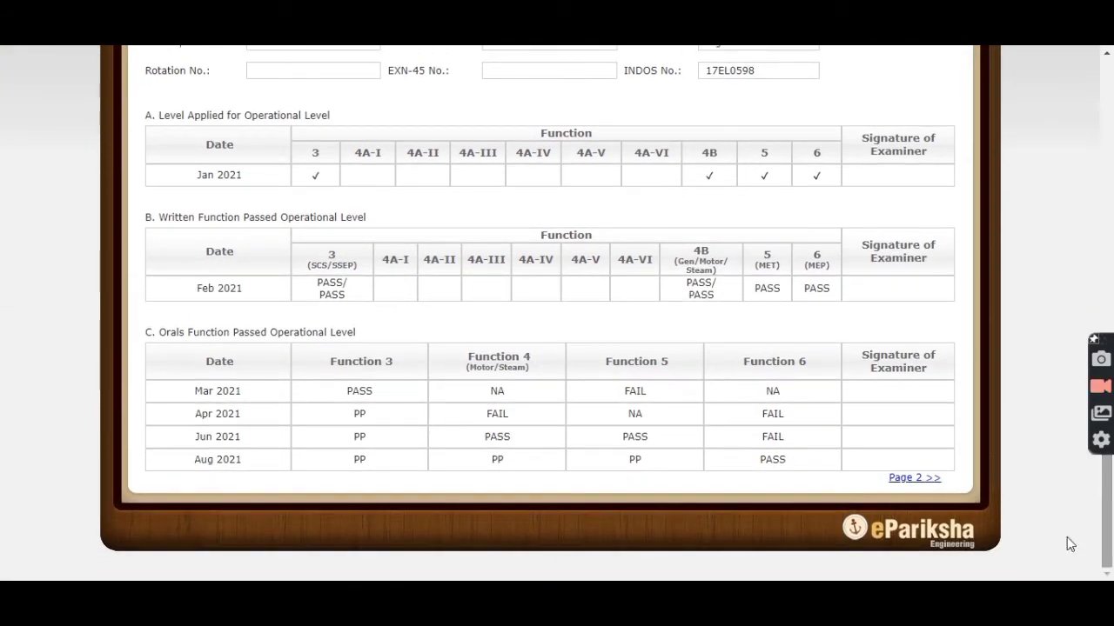
Step: Open page 2 of the COC application form, look through all entries under Upload Documents for COC, and close the list
click(919, 478)
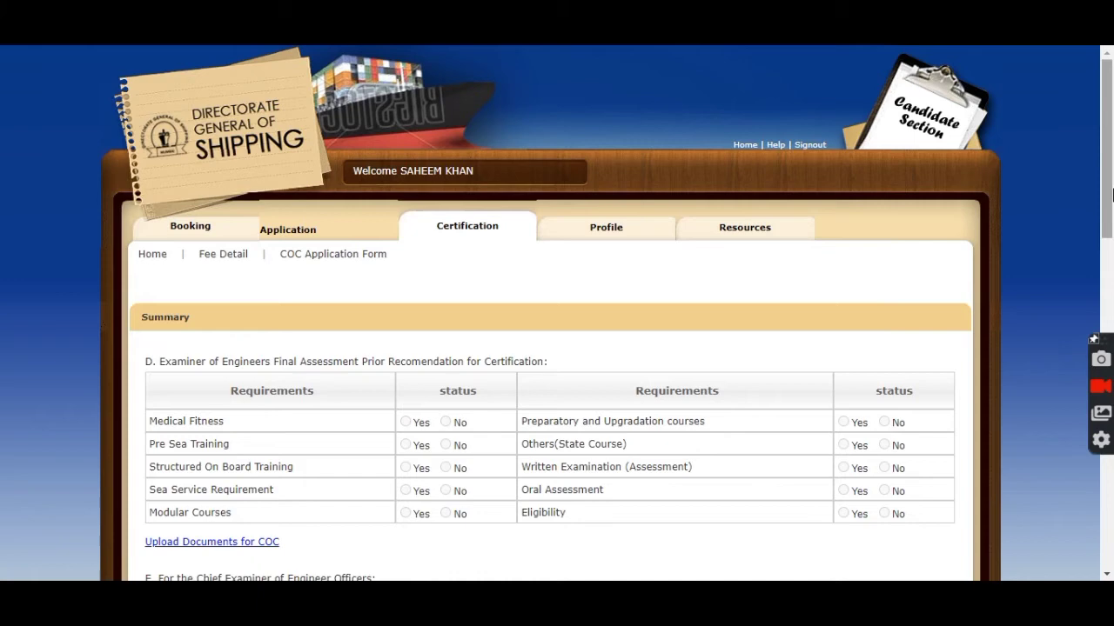
scroll(1110, 242, down, 3)
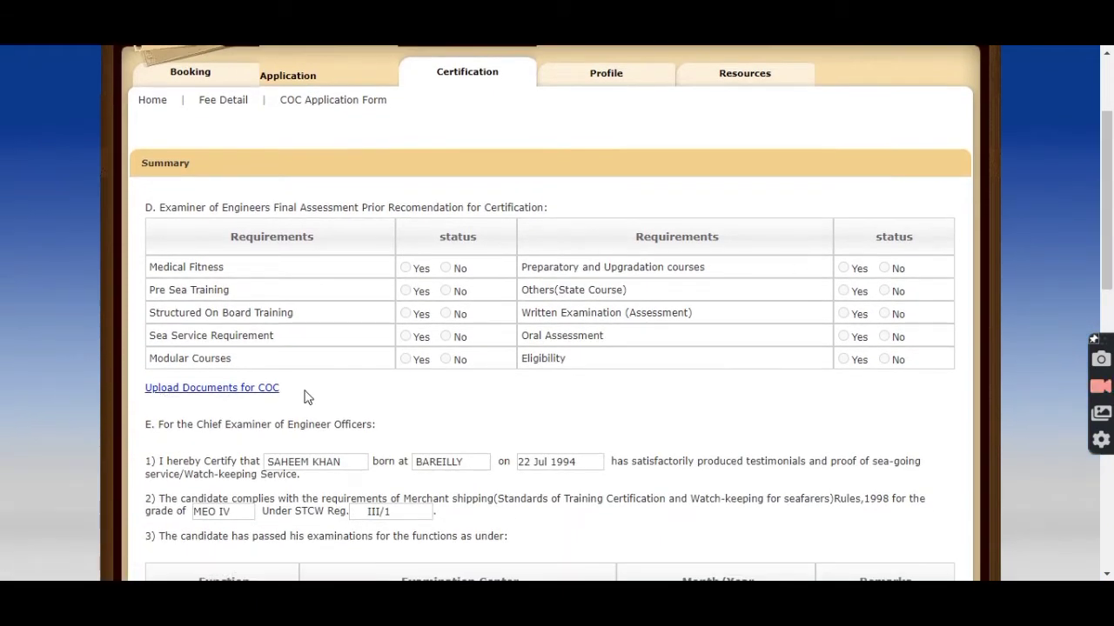
click(224, 392)
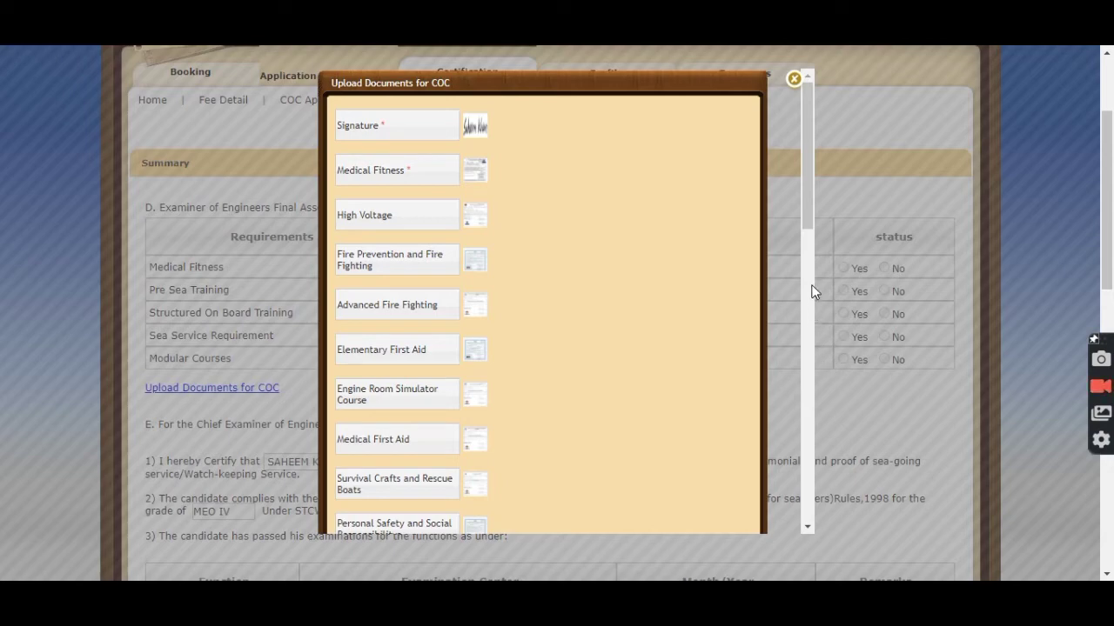
drag(807, 216, 809, 228)
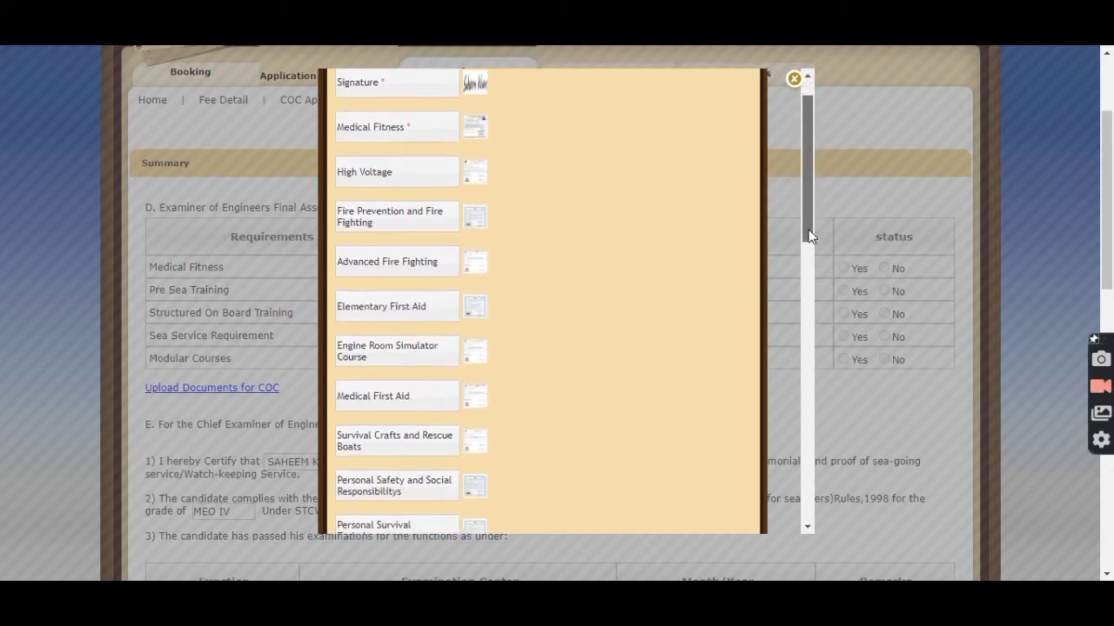
drag(808, 236, 807, 321)
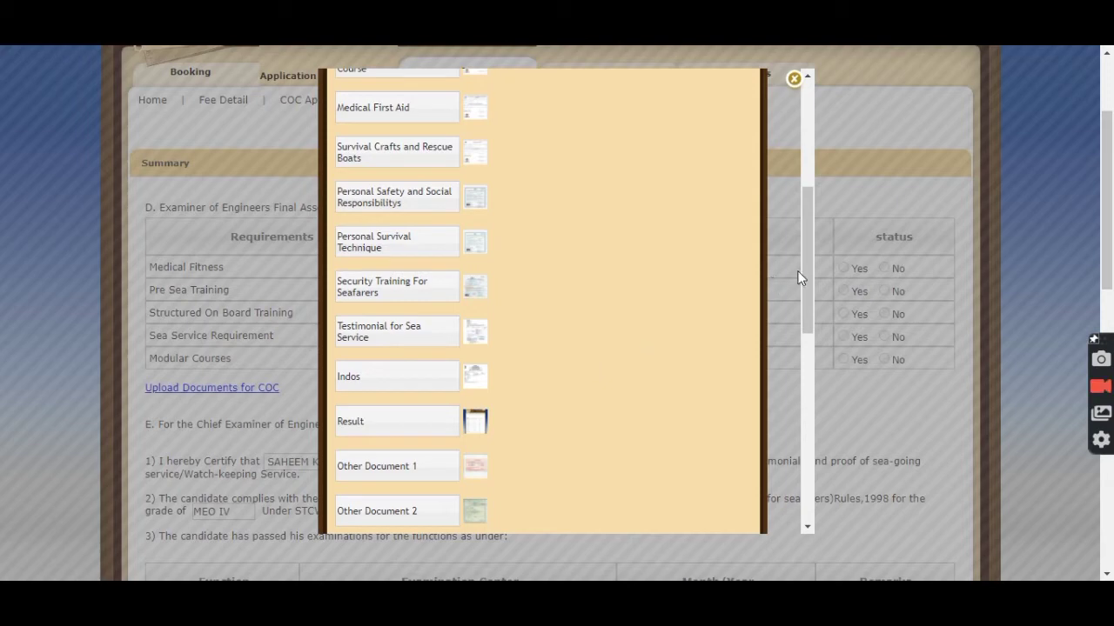
drag(809, 267, 809, 451)
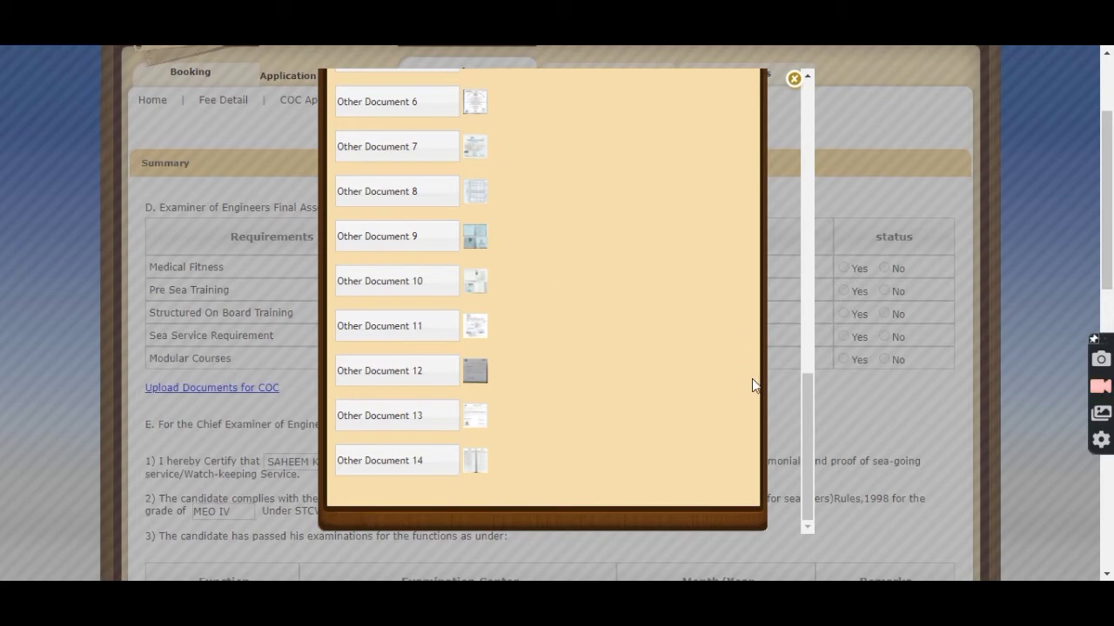
click(795, 80)
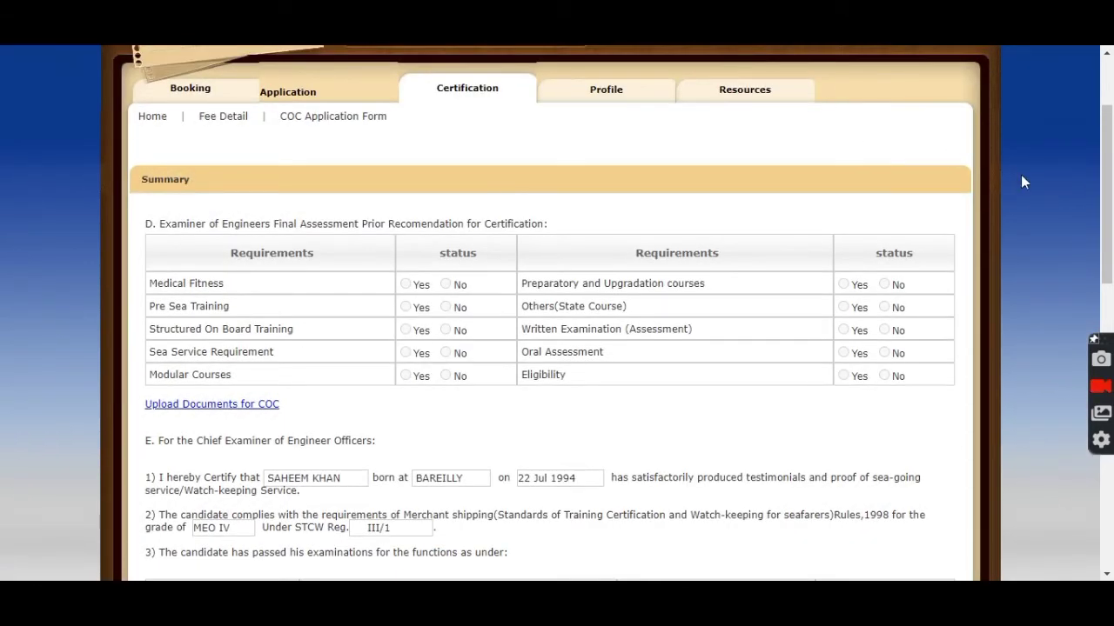
Step: Review the rest of page 2 of the COC application form, including the specimen signatures and submission status
drag(1107, 207, 1111, 487)
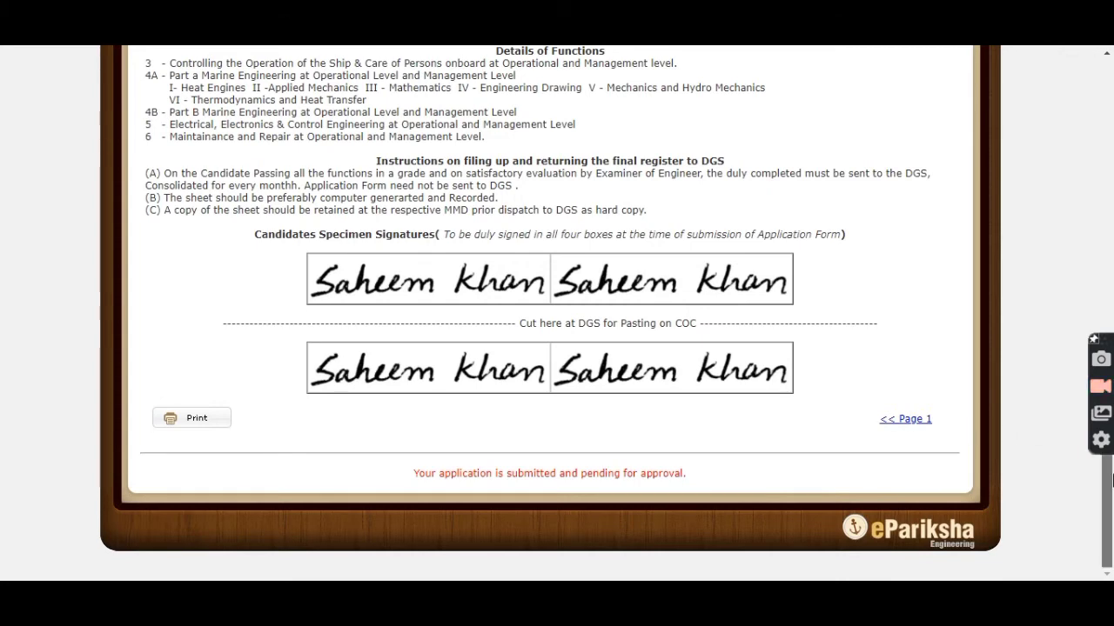
drag(1112, 479, 1111, 178)
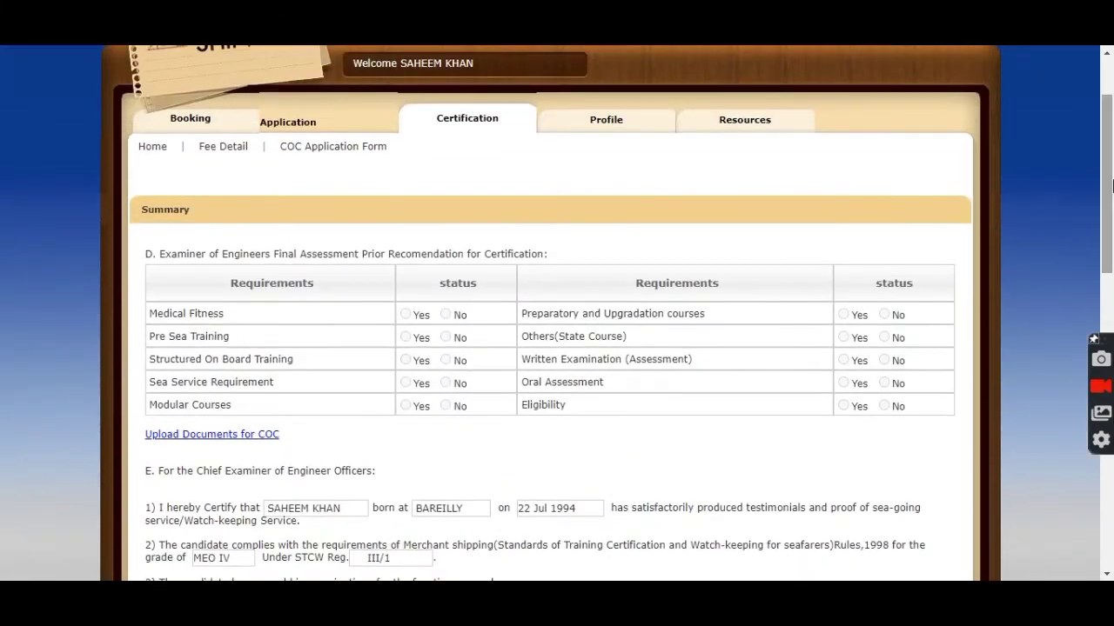
Step: Open the supporting documents attached to the personal details in the profile's Personal Particulars
click(606, 121)
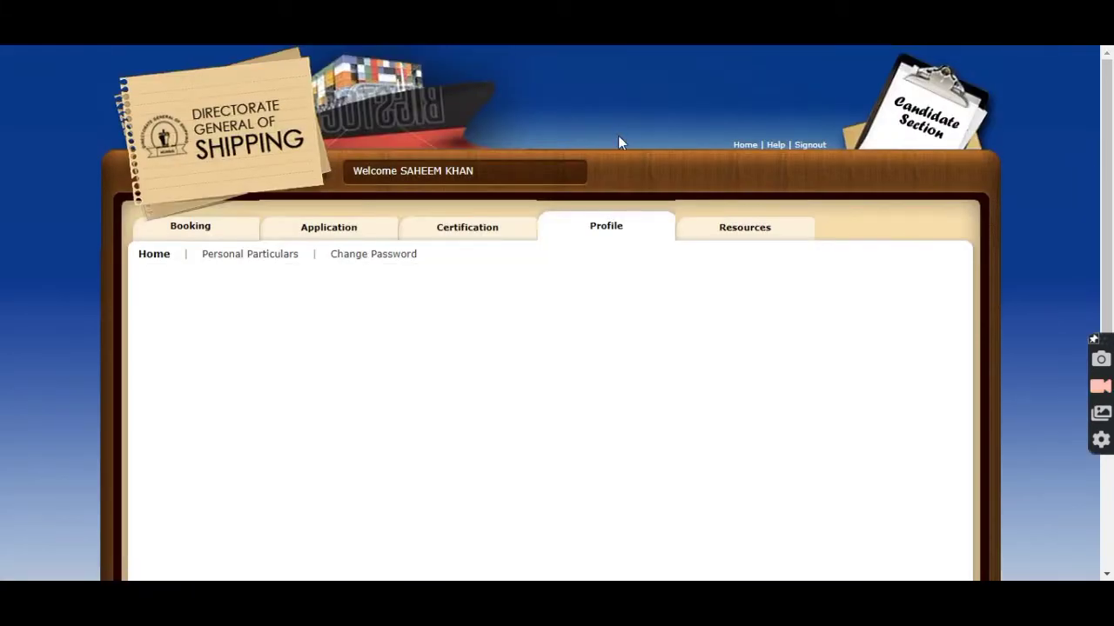
click(271, 262)
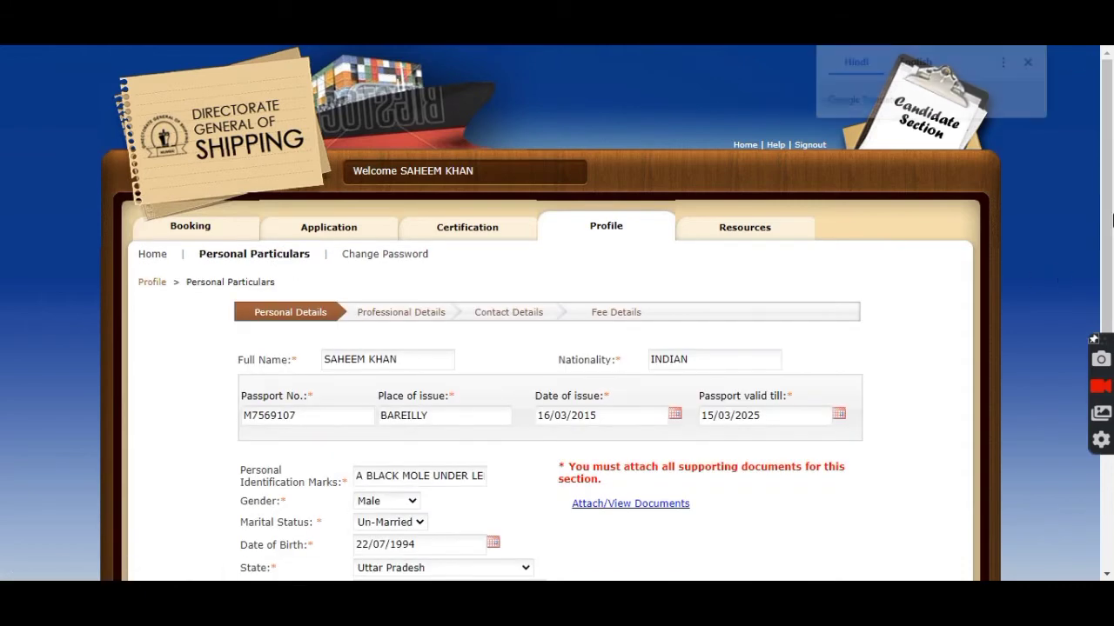
drag(1112, 220, 1112, 322)
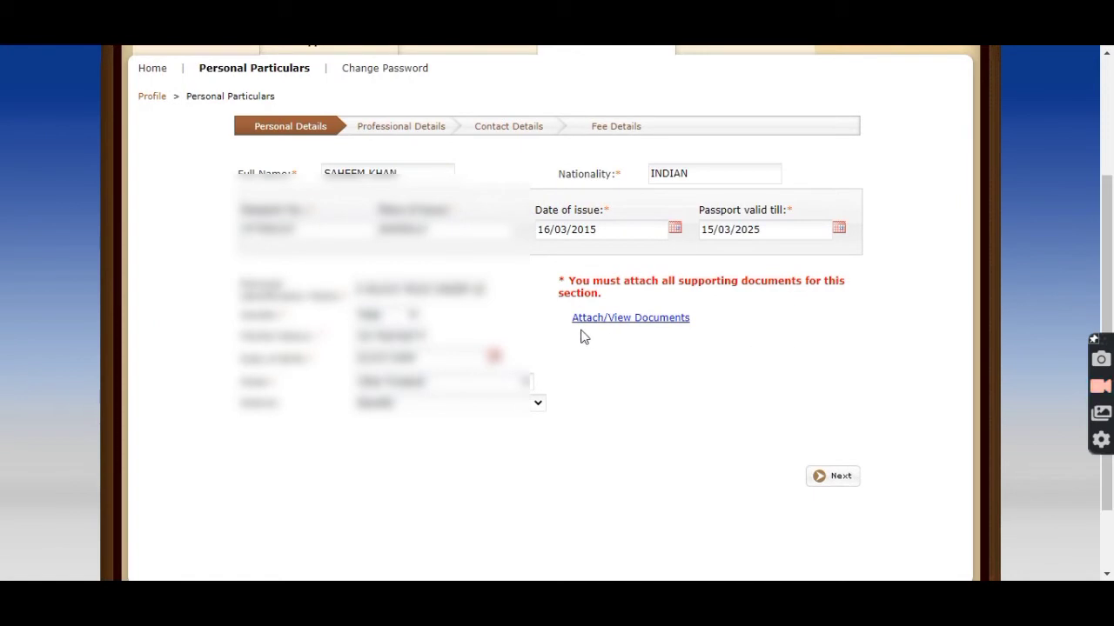
click(634, 318)
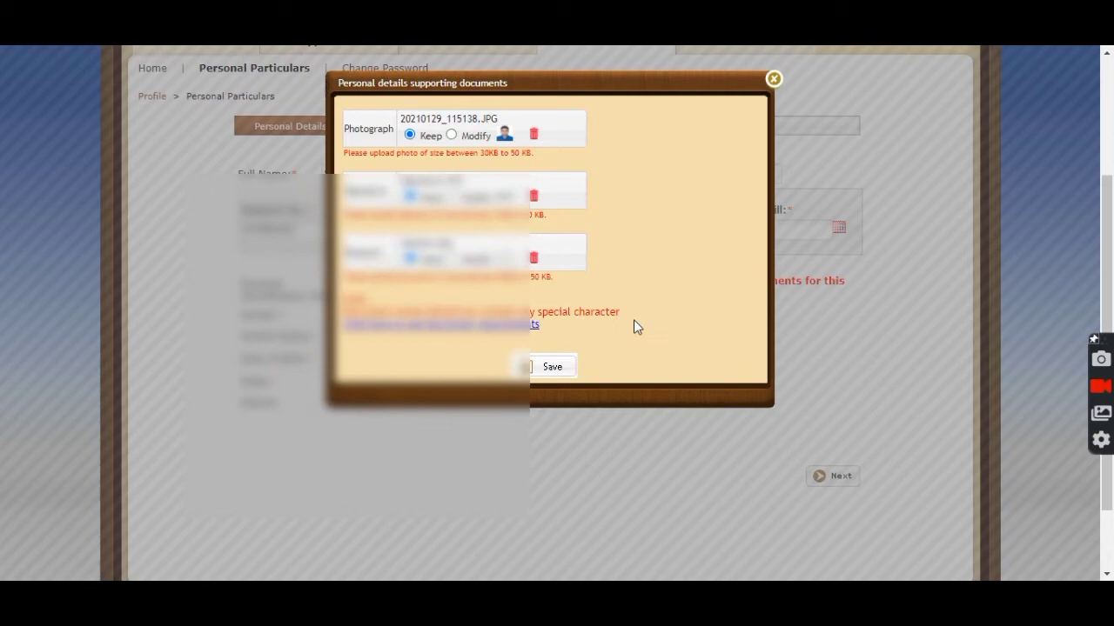
Step: Open the document requirements and read the photograph specifications, highlighting the 30kb to 50kb size limit
click(450, 328)
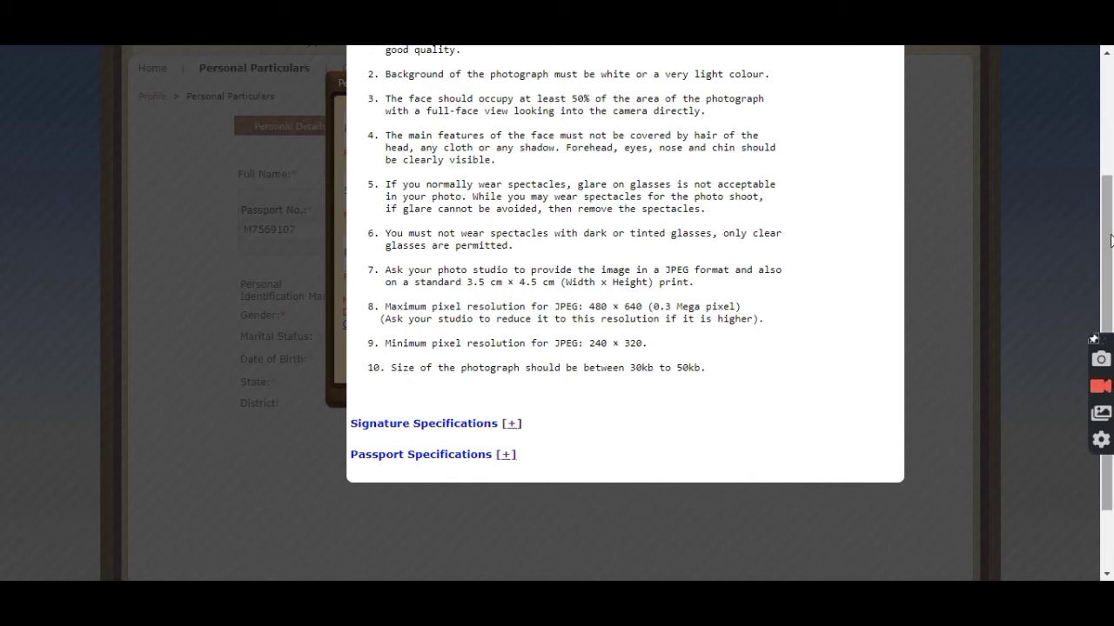
drag(1111, 237, 1111, 202)
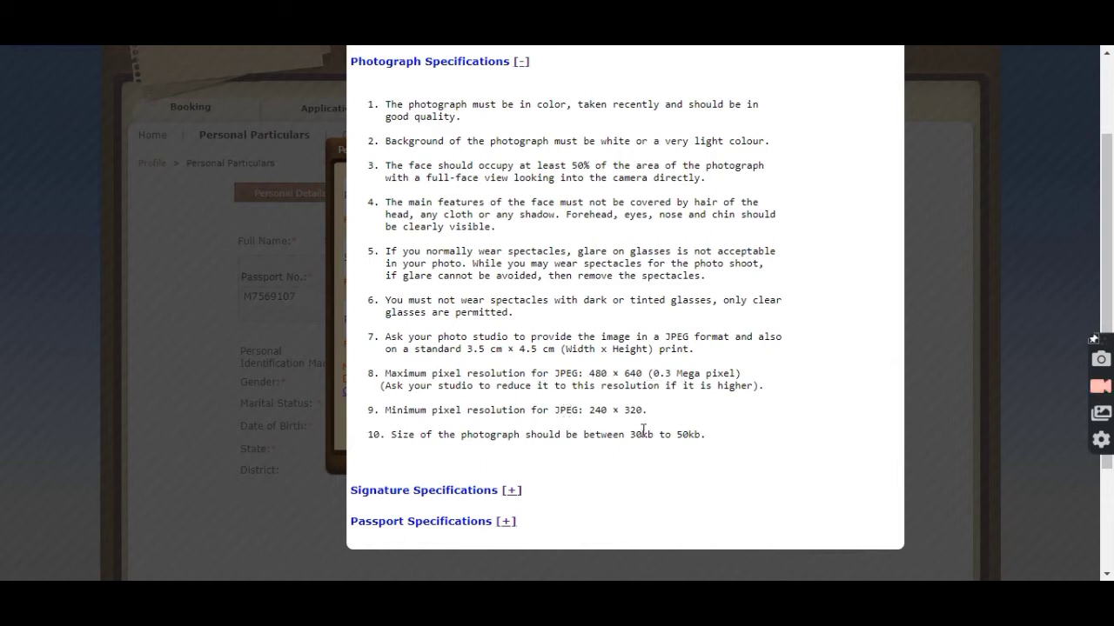
drag(633, 432, 683, 433)
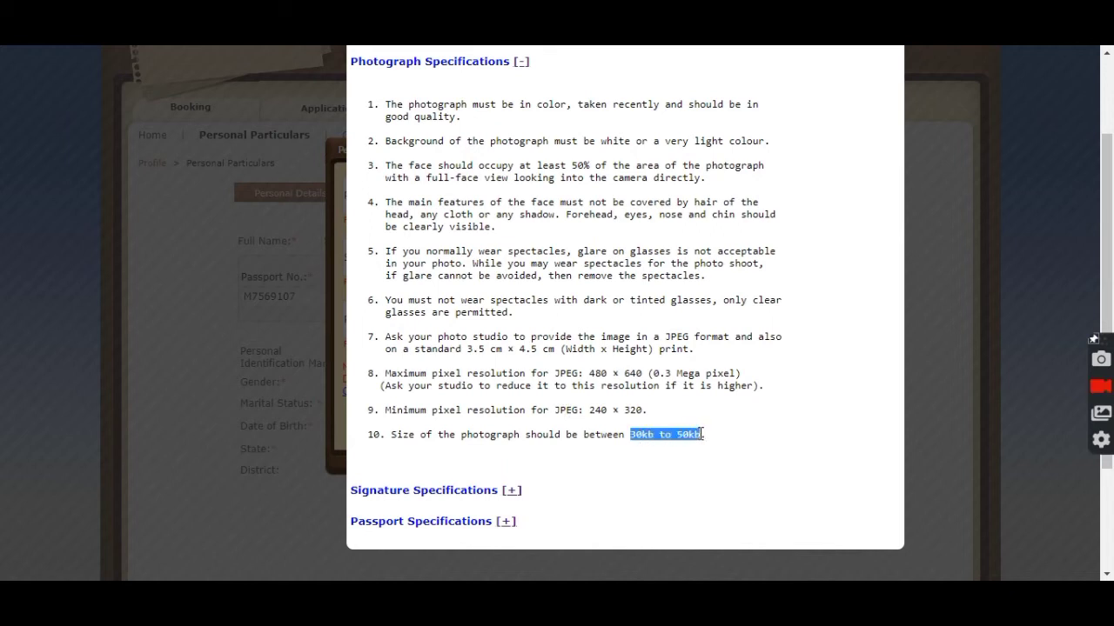
click(586, 475)
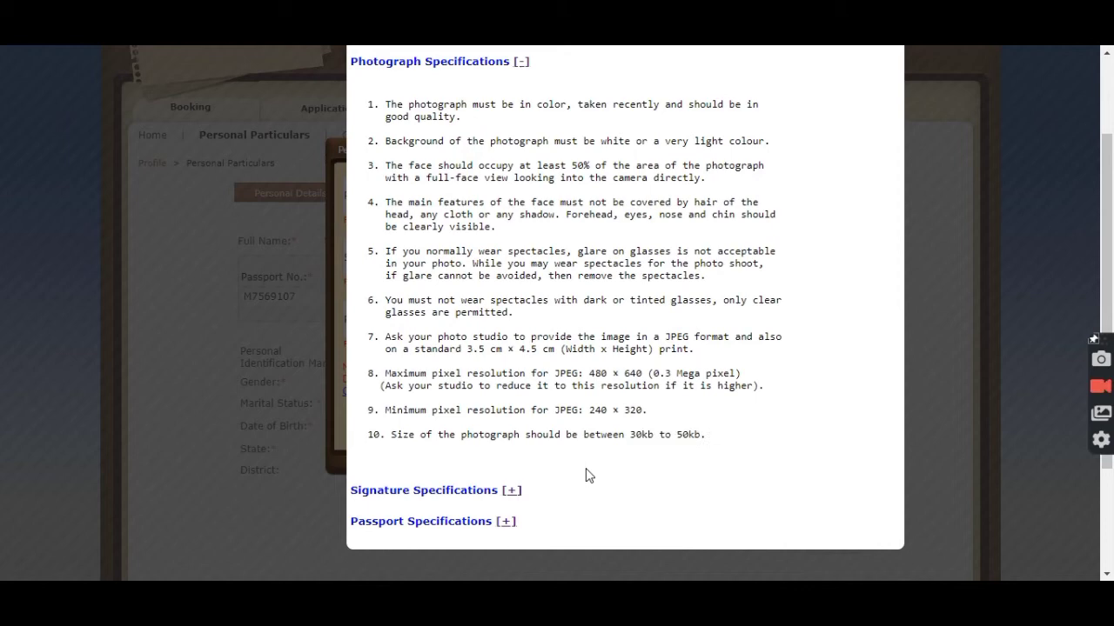
Step: Expand the signature specifications, highlight the 10kb to 20kb size limit, and close the document requirements
click(510, 491)
scroll(539, 479, down, 3)
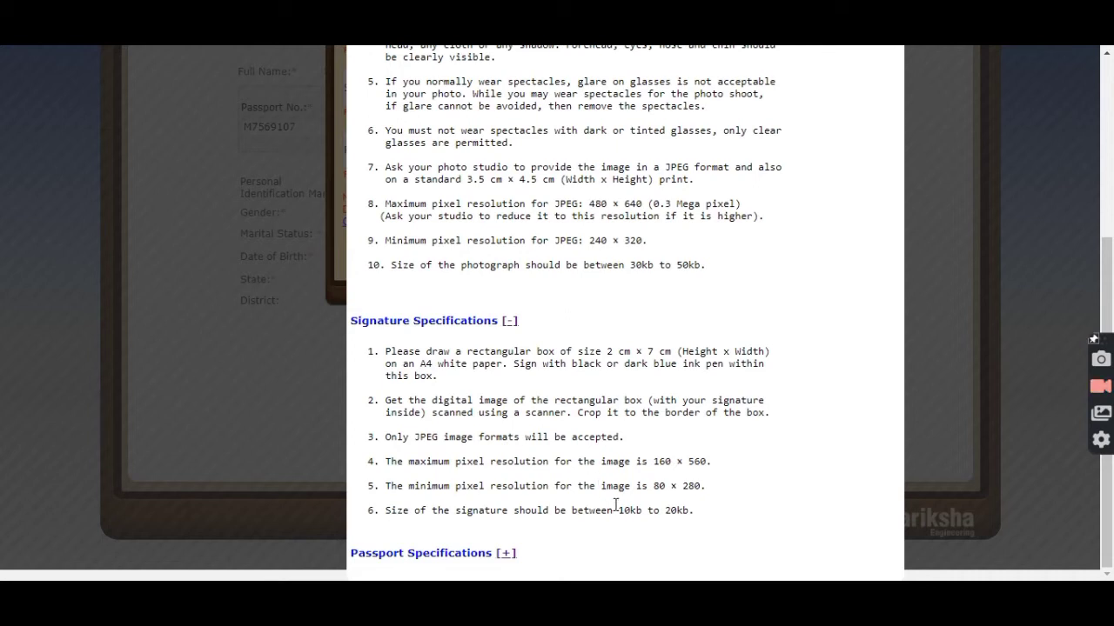
drag(619, 510, 687, 514)
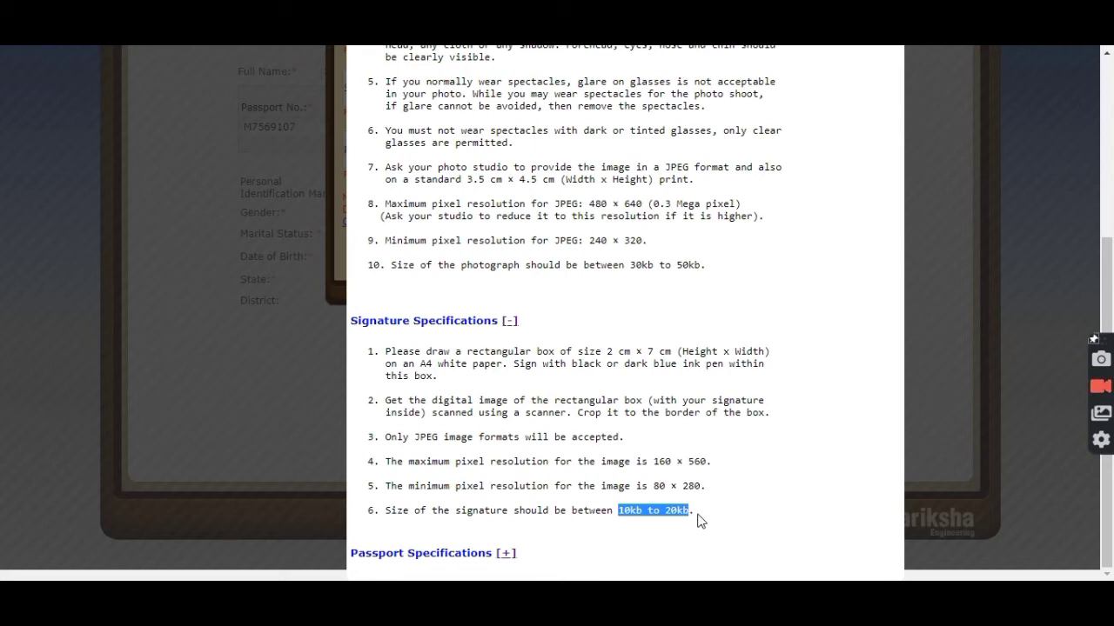
click(698, 515)
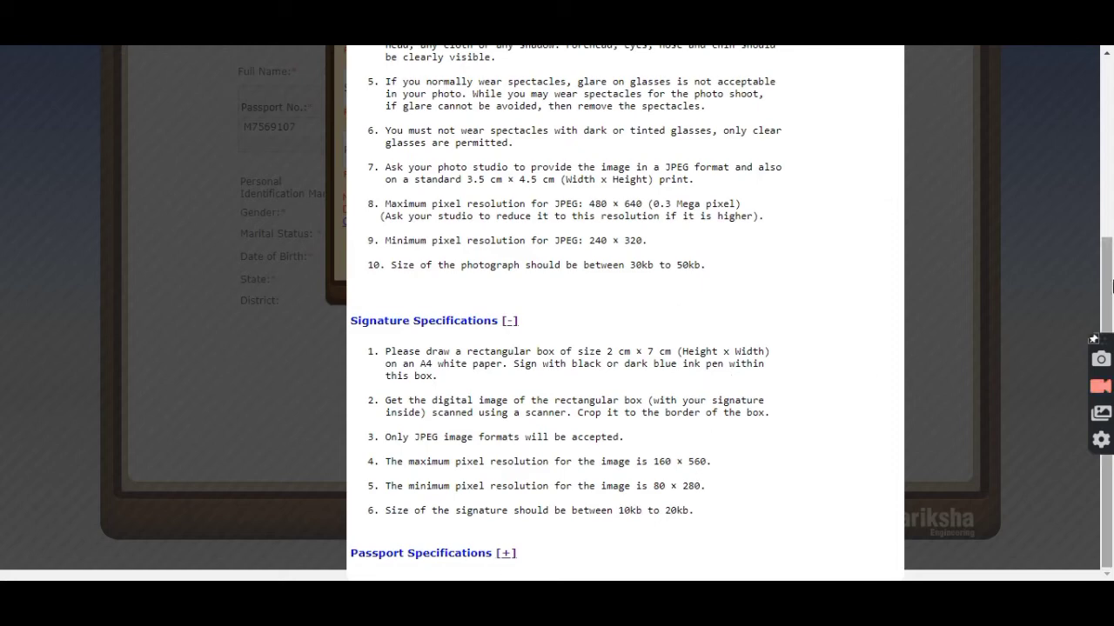
scroll(1112, 288, up, 3)
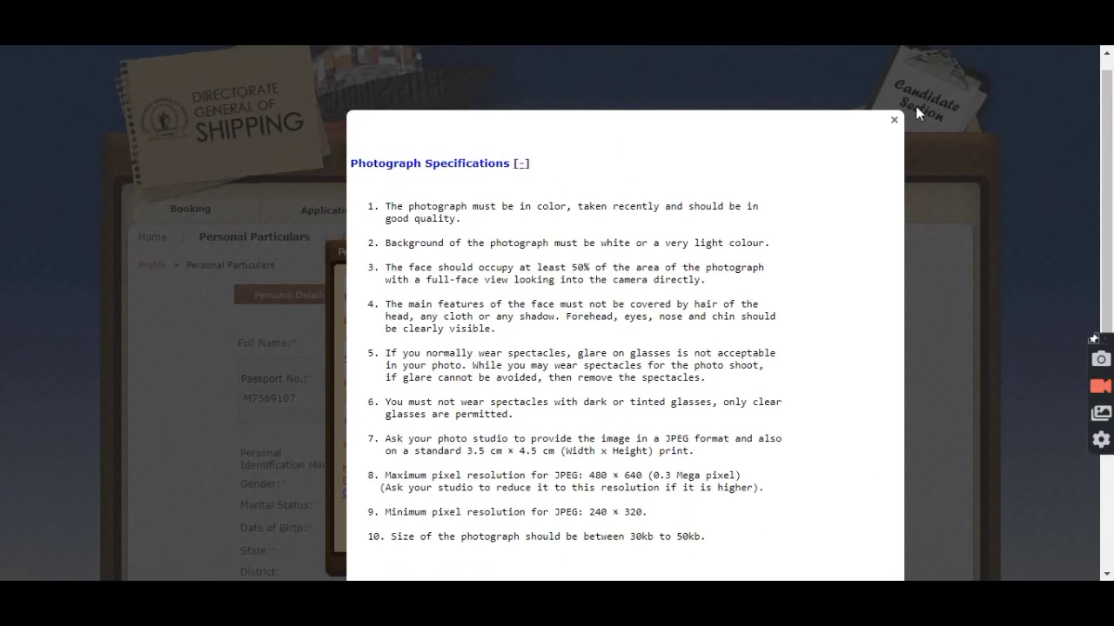
click(894, 119)
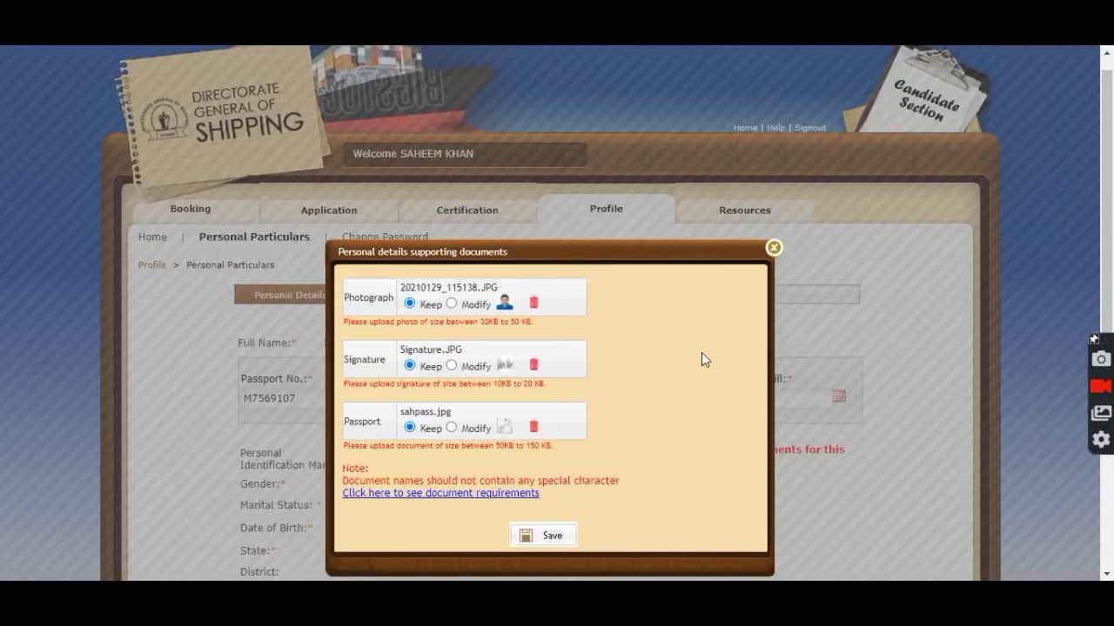
Step: Save the personal details supporting documents with the existing photograph, signature and passport files kept, and view the attachments again
click(544, 536)
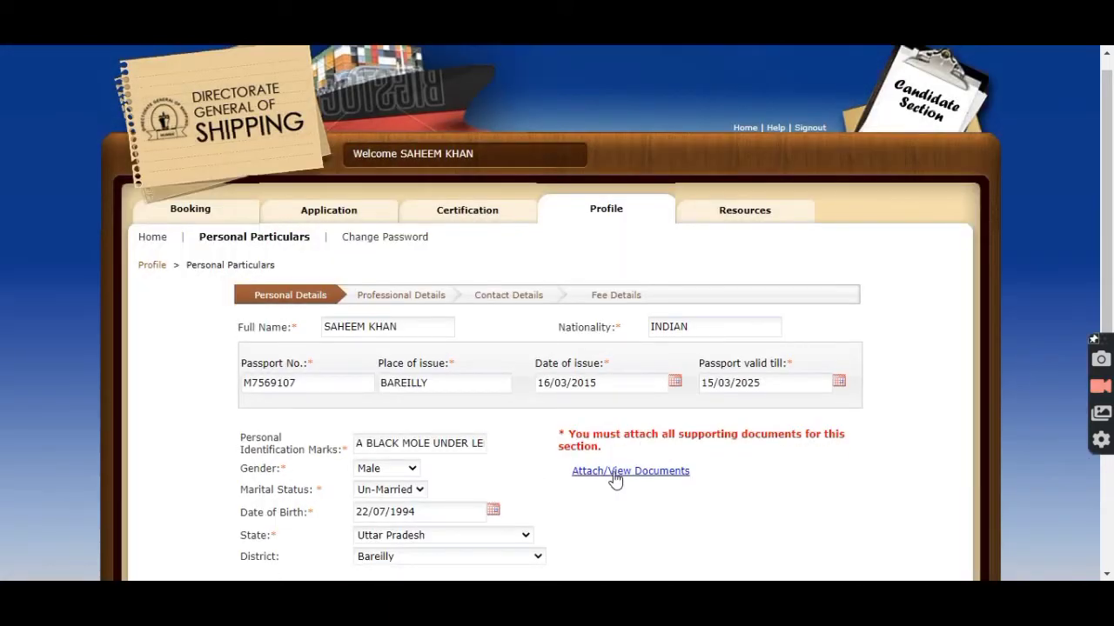
click(611, 471)
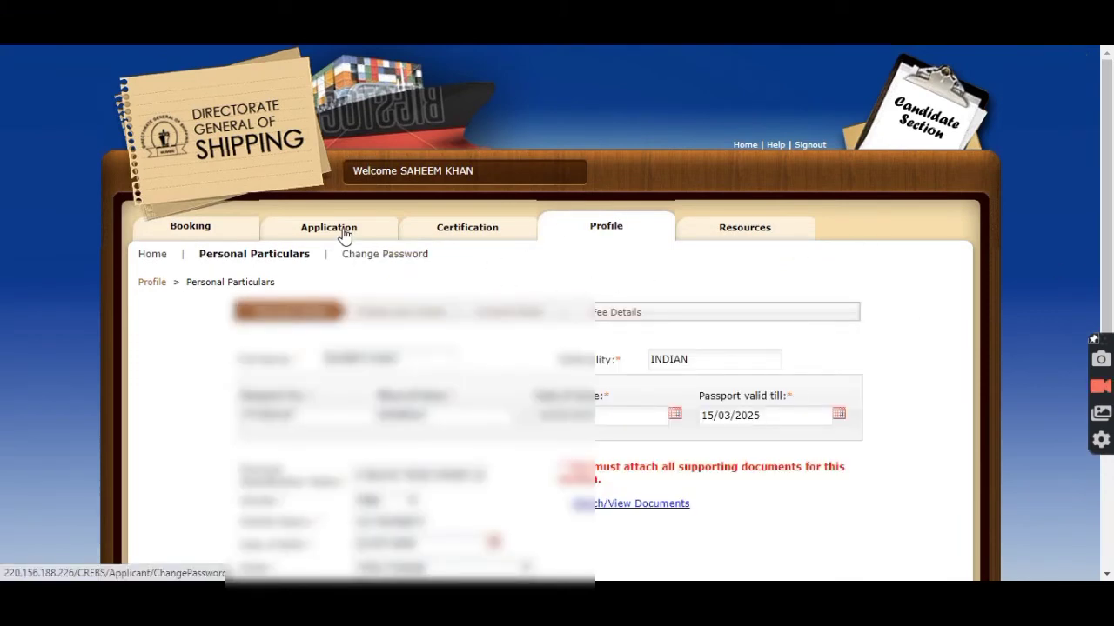
Step: Open the COC application under Certification, read the remarks explaining the hold, and close them
click(469, 235)
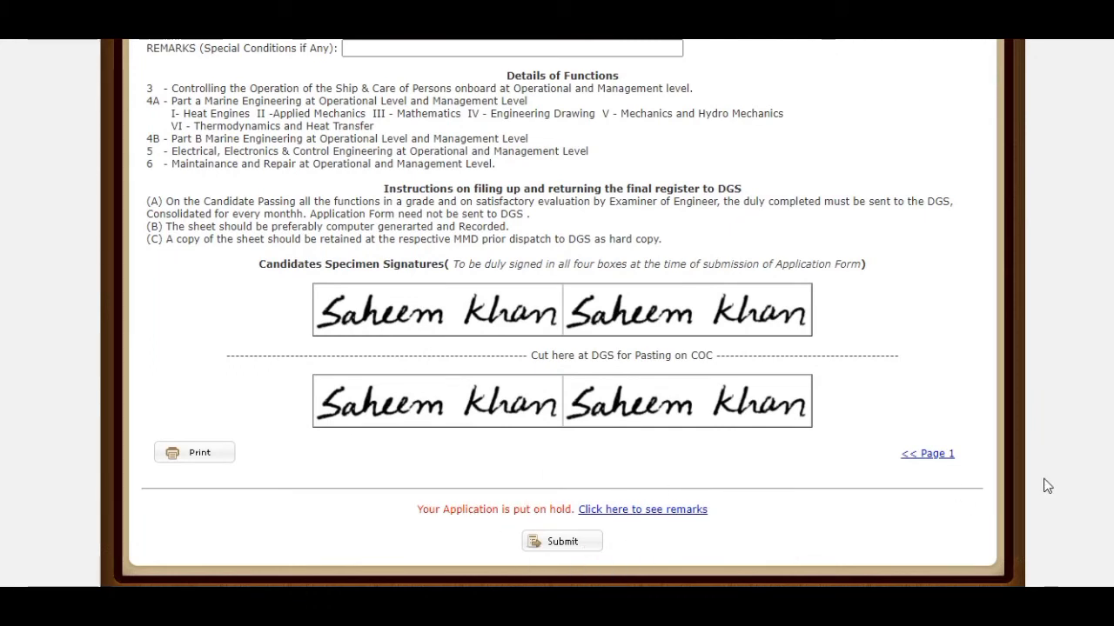
click(616, 513)
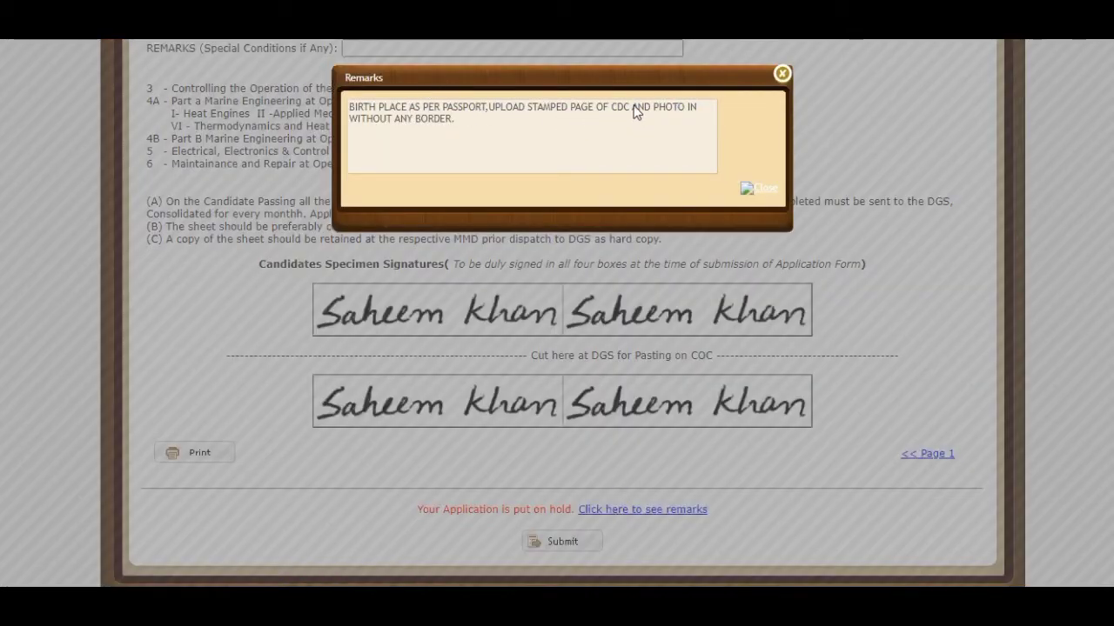
click(780, 77)
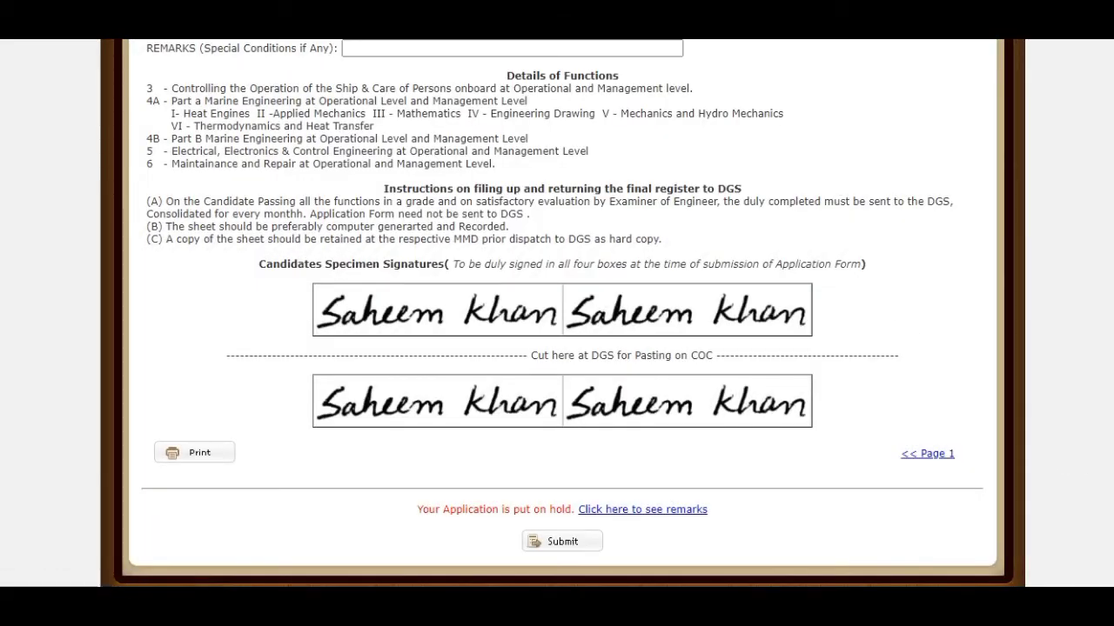
Step: Review the documents uploaded for COC through to the last Other Document entry and the notes, and close the list
scroll(557, 313, up, 7)
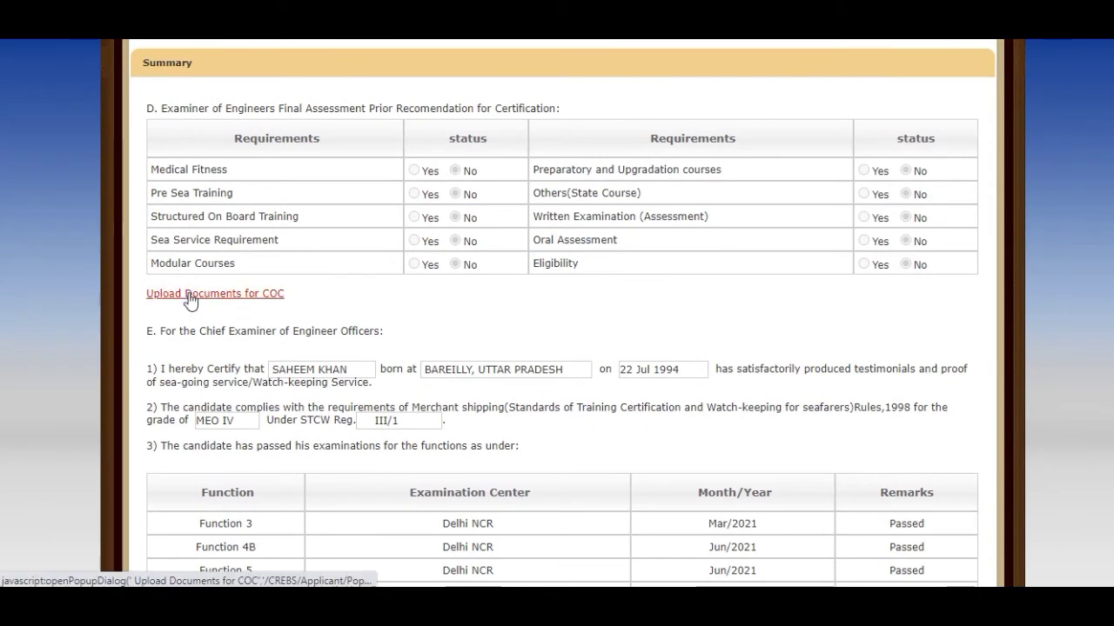
click(190, 296)
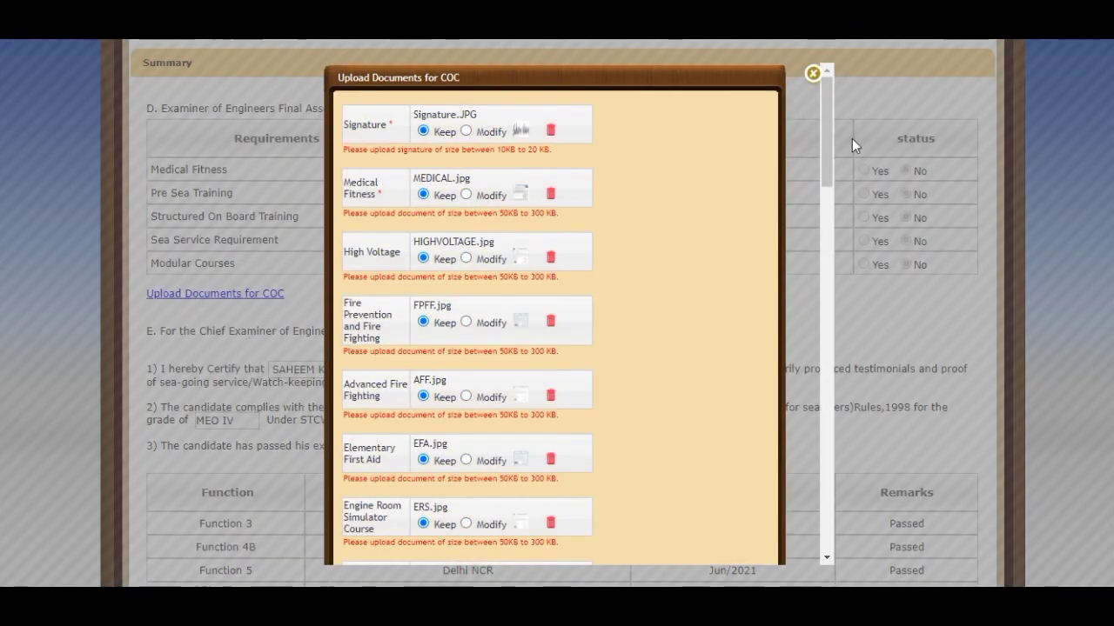
drag(824, 133, 829, 483)
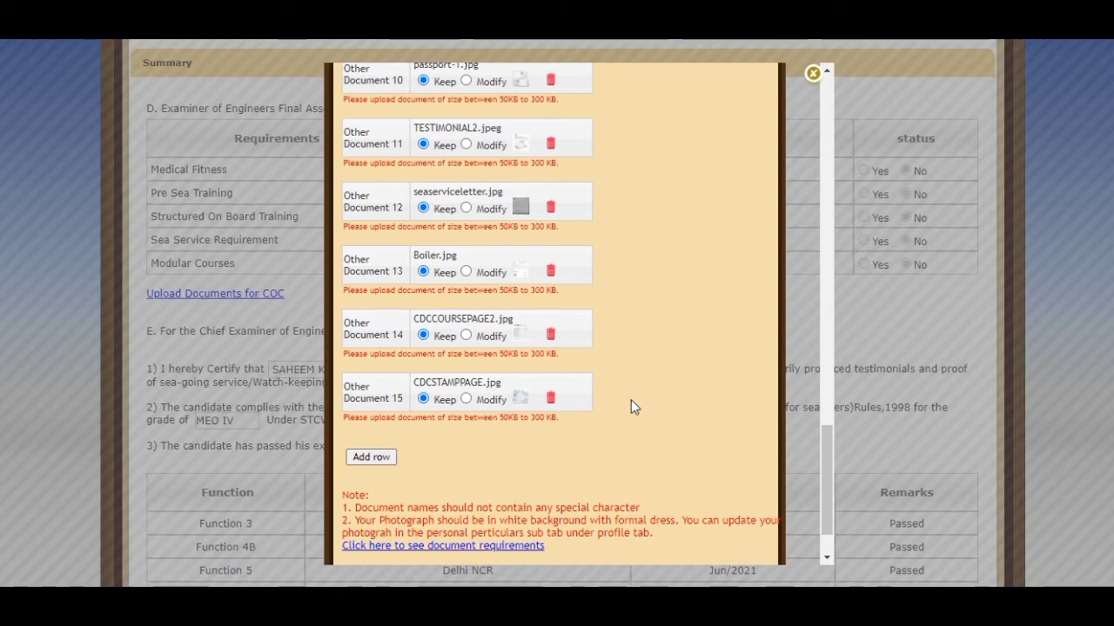
click(813, 73)
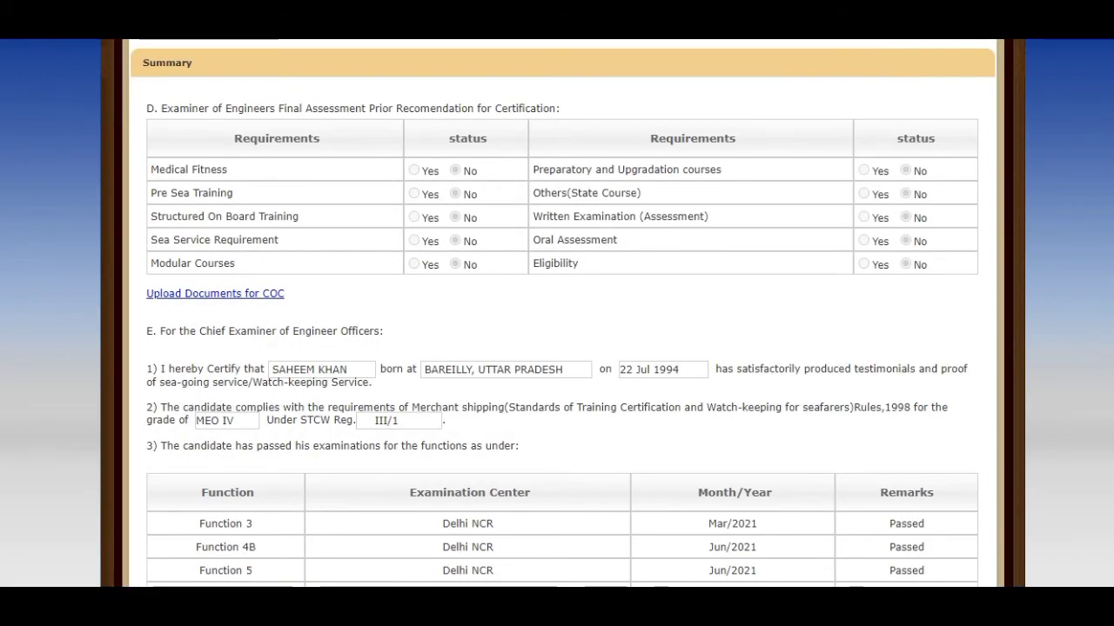
Step: Open the personal details supporting documents from the profile's Personal Particulars
scroll(557, 313, up, 3)
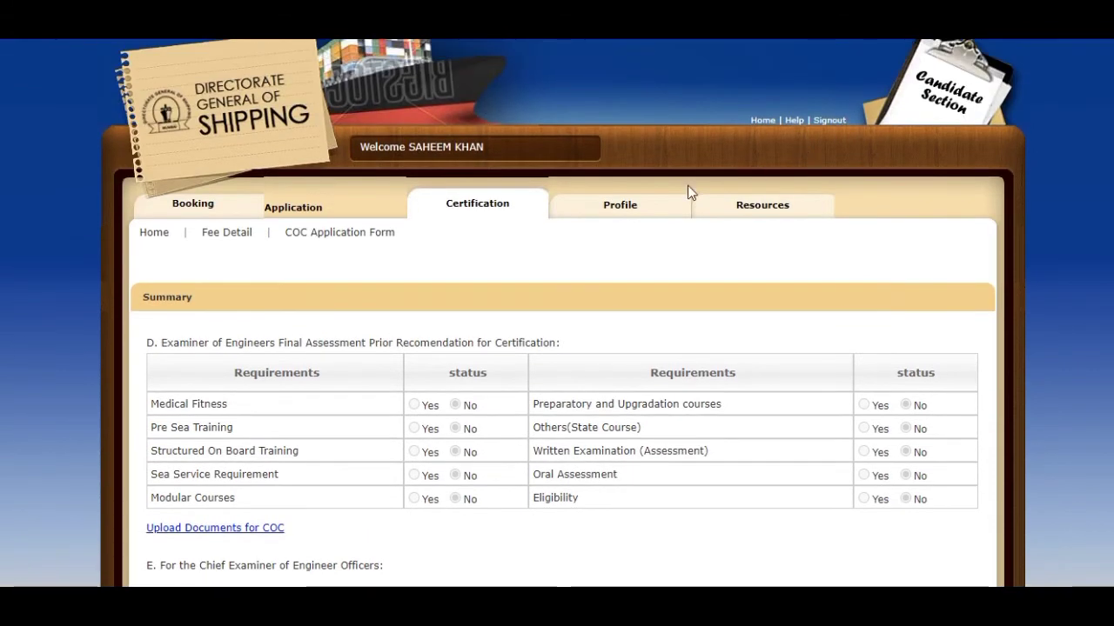
click(630, 214)
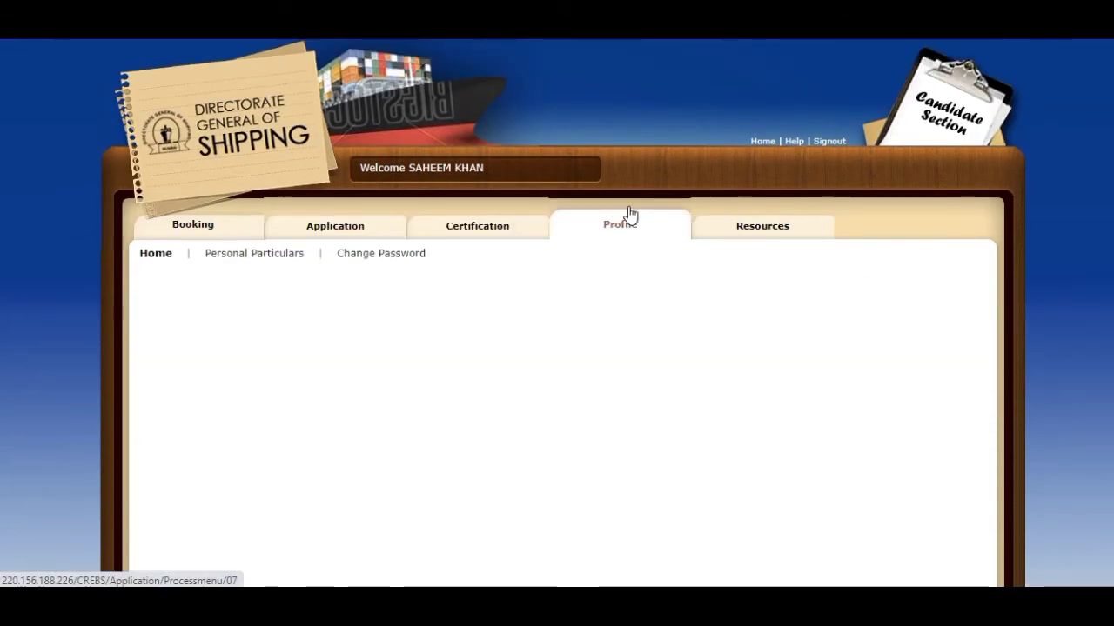
click(283, 259)
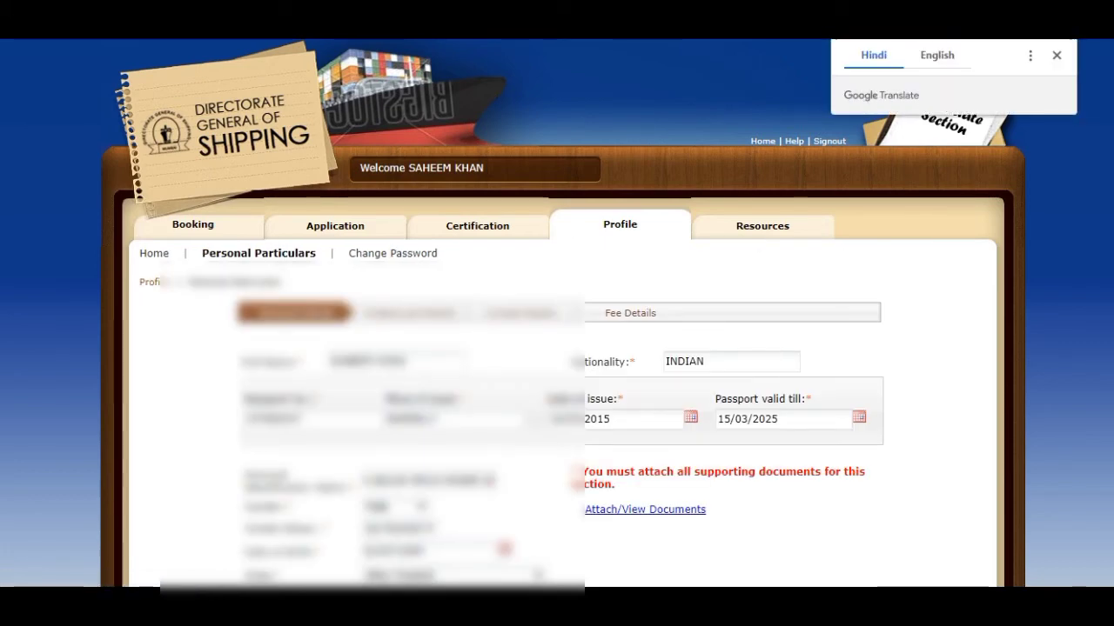
scroll(325, 252, down, 1)
scroll(557, 313, down, 2)
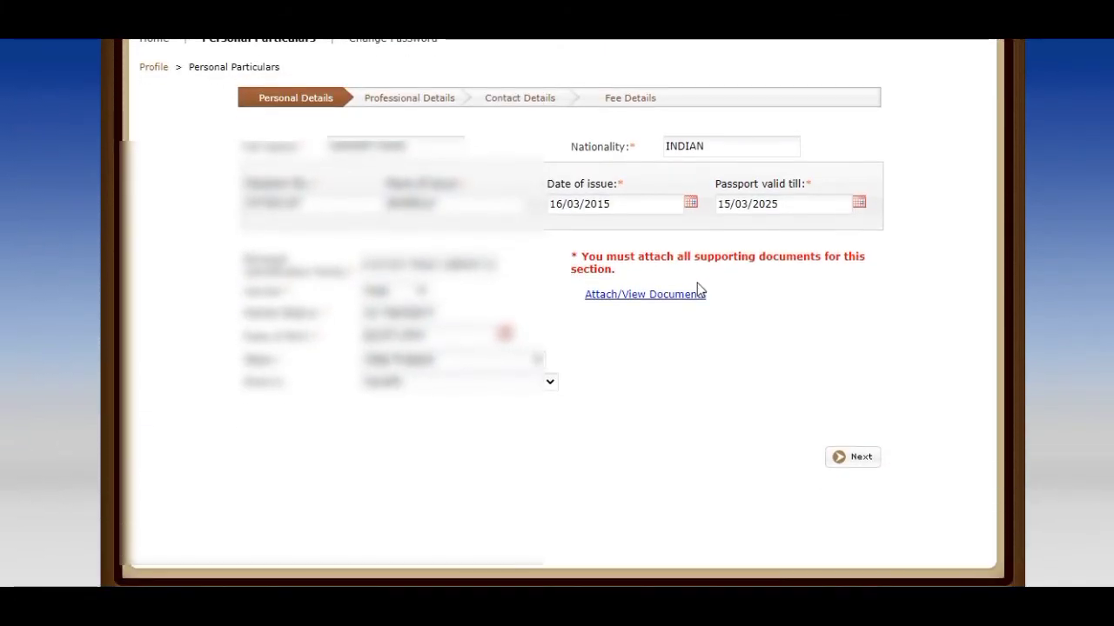
click(670, 295)
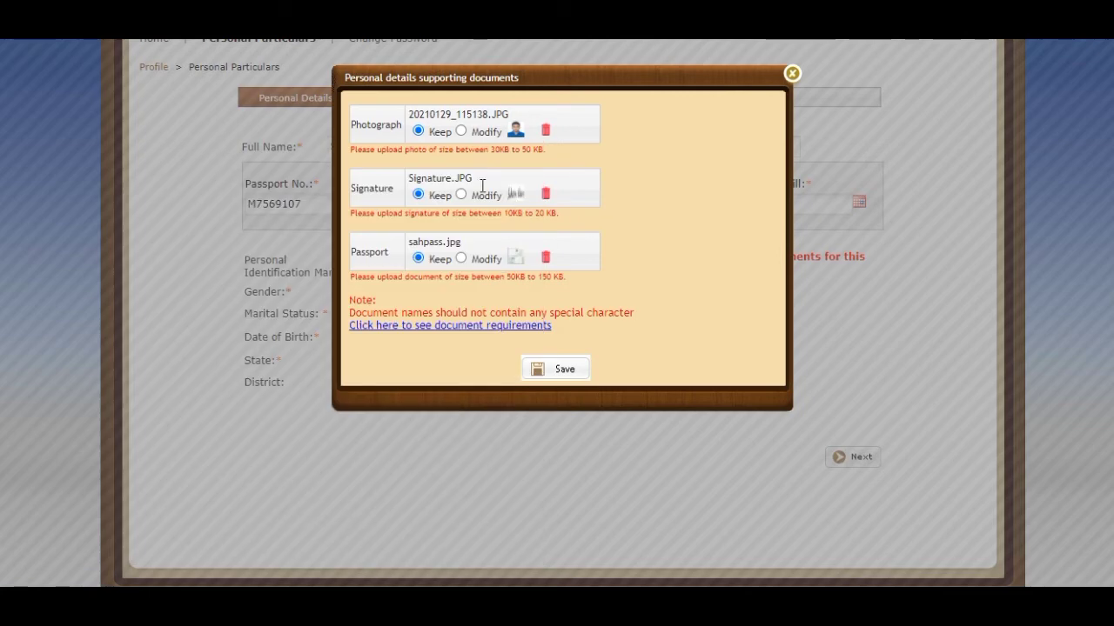
Step: Replace the photograph with the Photo file from the Desktop's Photo sign folder and save the supporting documents
click(461, 132)
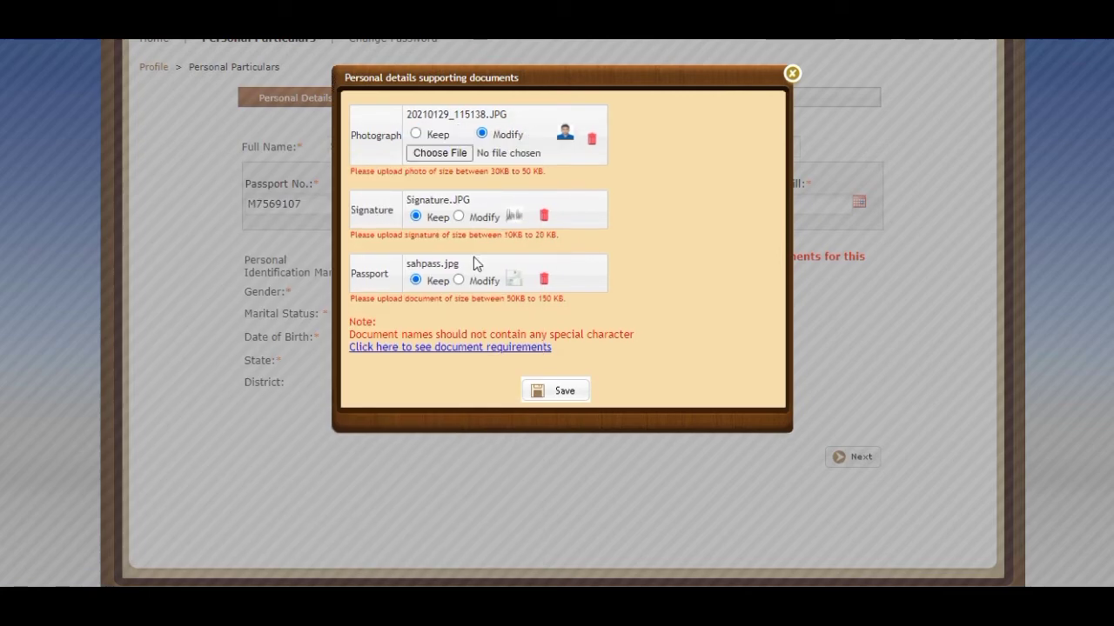
click(440, 154)
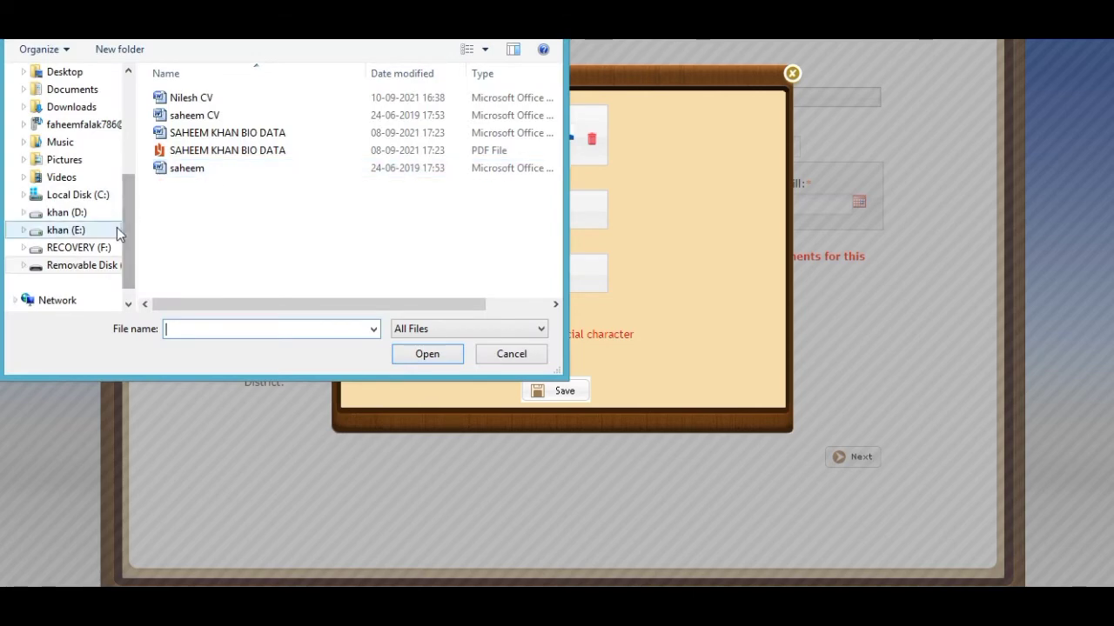
click(78, 75)
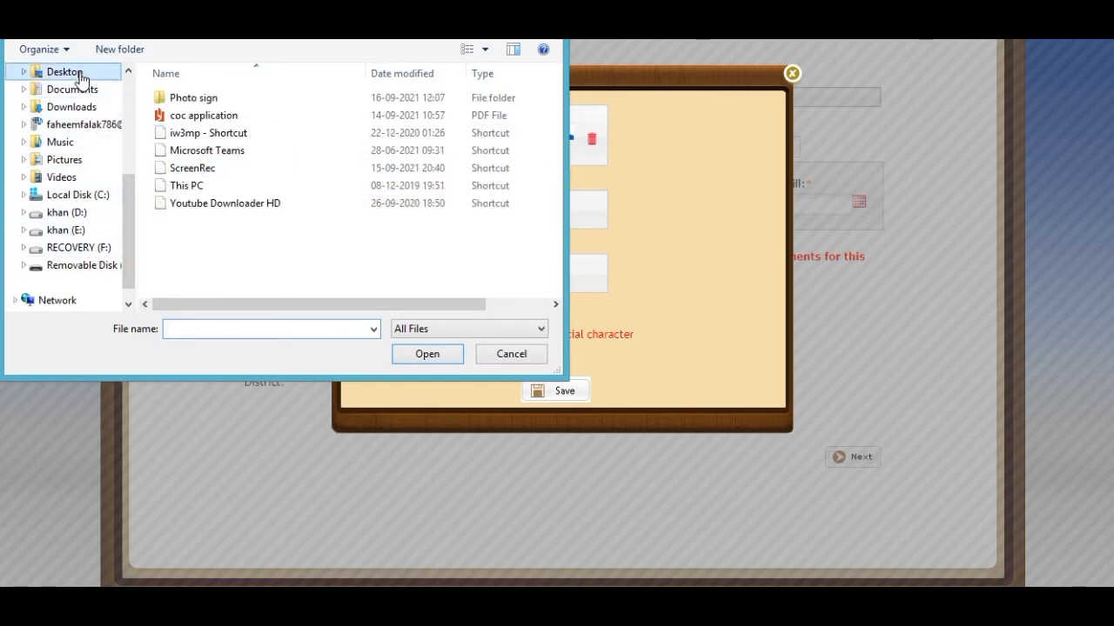
double_click(191, 99)
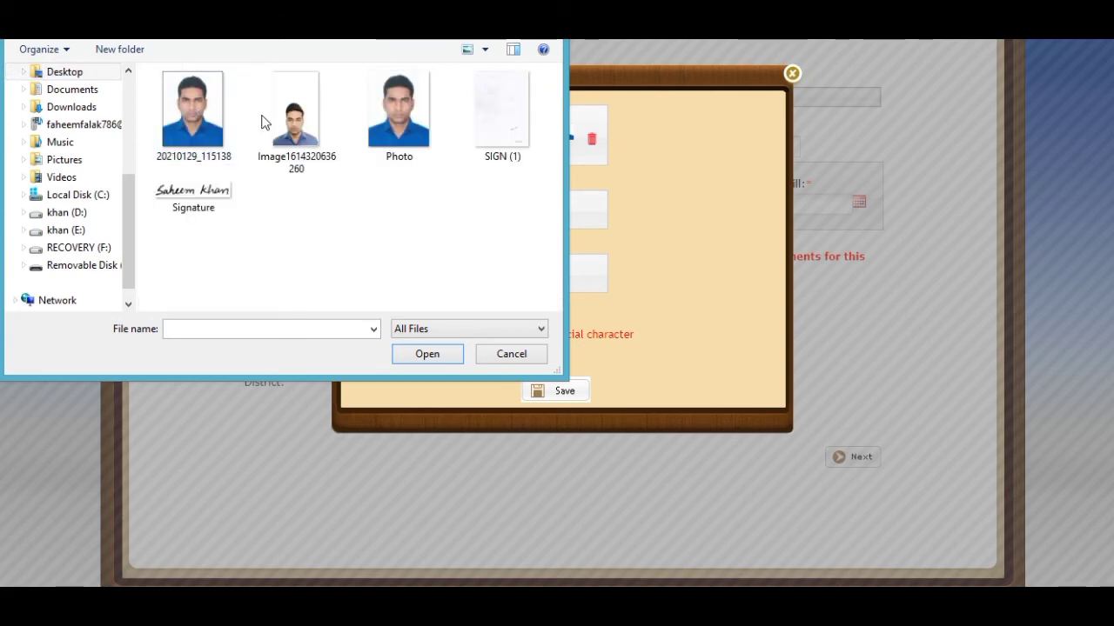
double_click(409, 135)
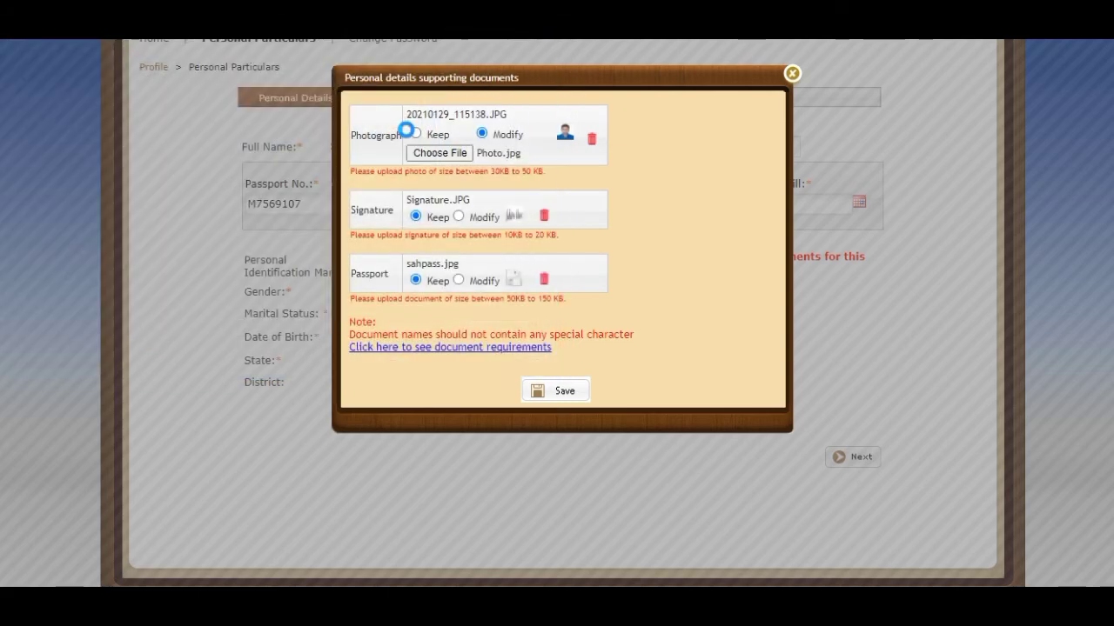
click(558, 396)
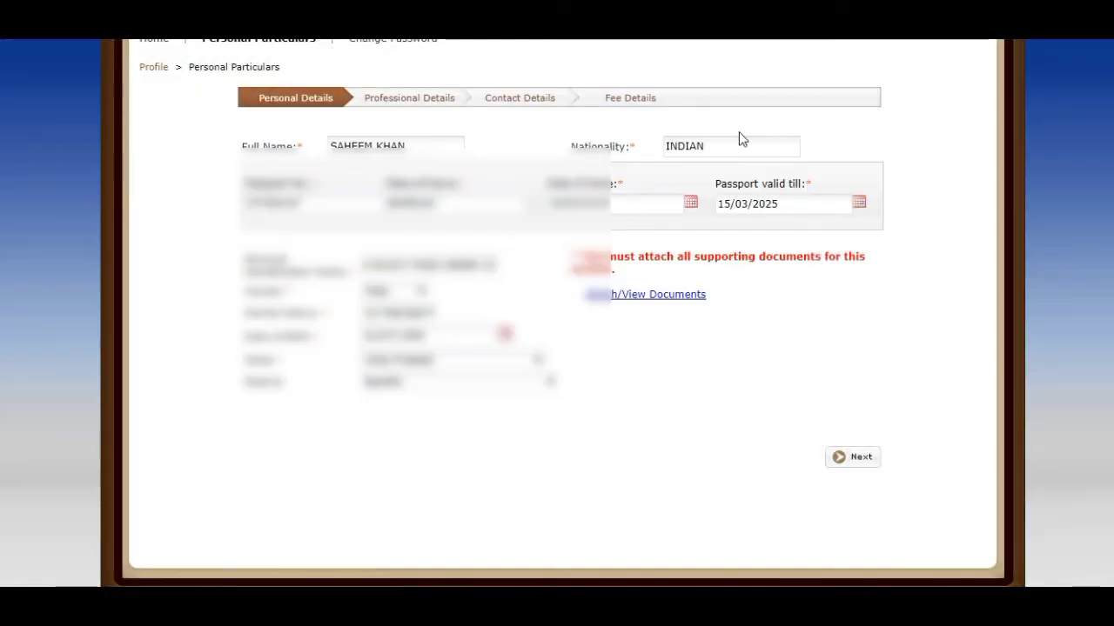
Step: Reopen the supporting documents, preview the newly uploaded photograph, and close the attachments
click(659, 279)
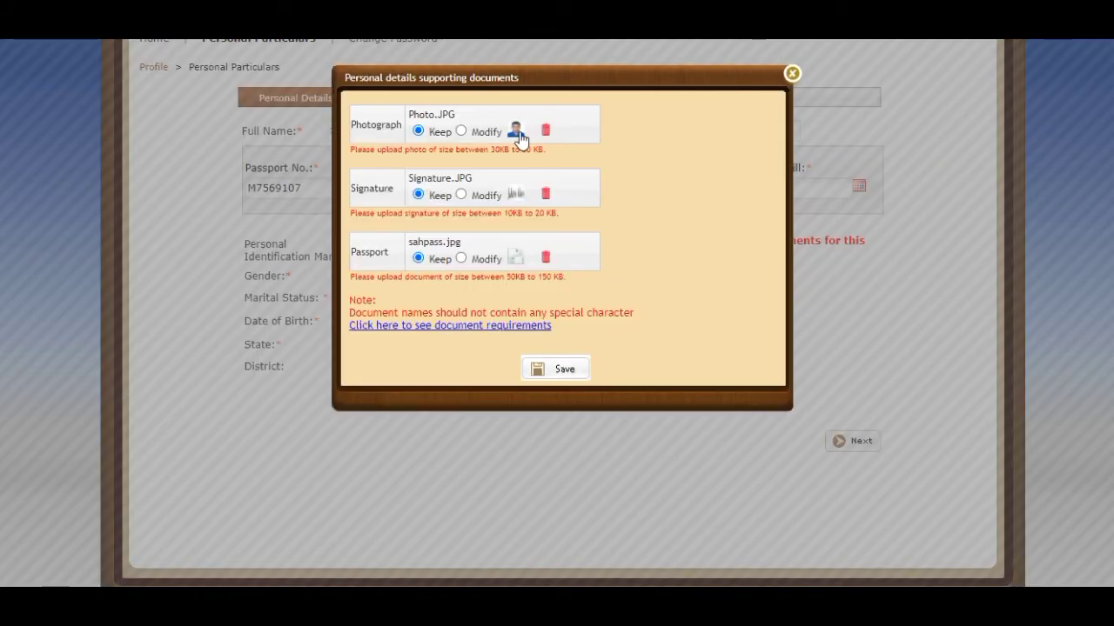
click(520, 138)
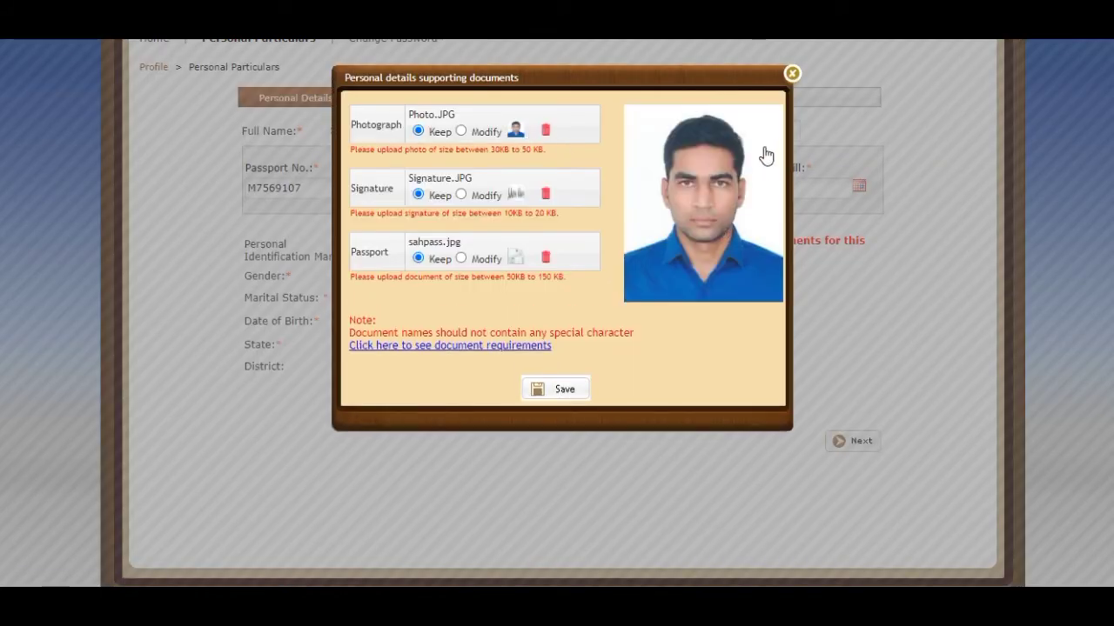
click(791, 75)
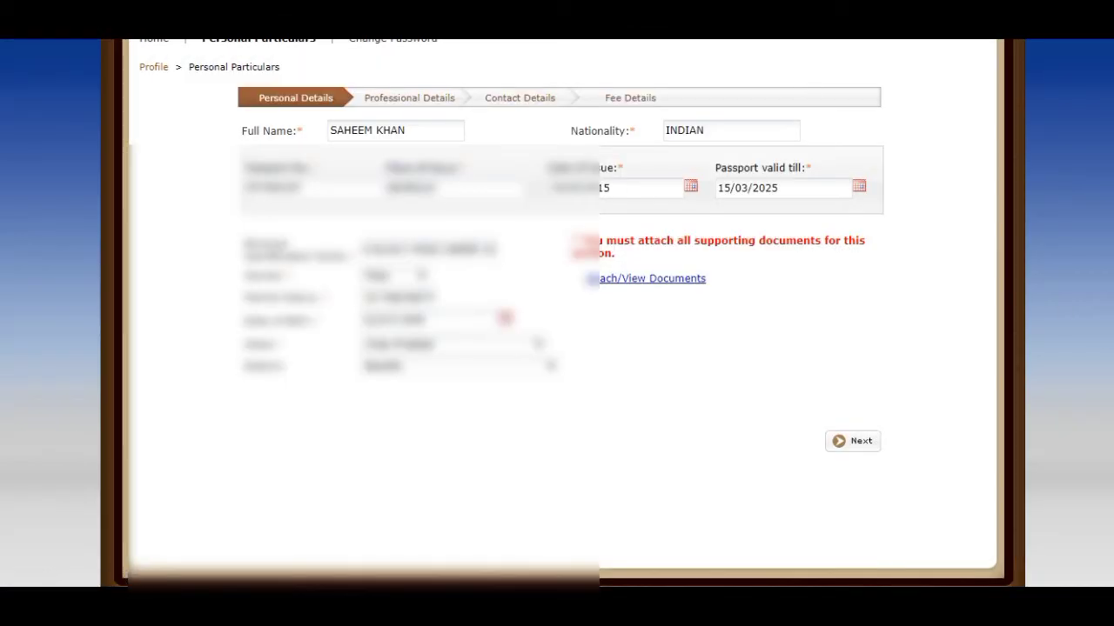
Step: Return to the COC Application Form under Certification, reread the hold remarks at its end, and close them
scroll(726, 166, up, 3)
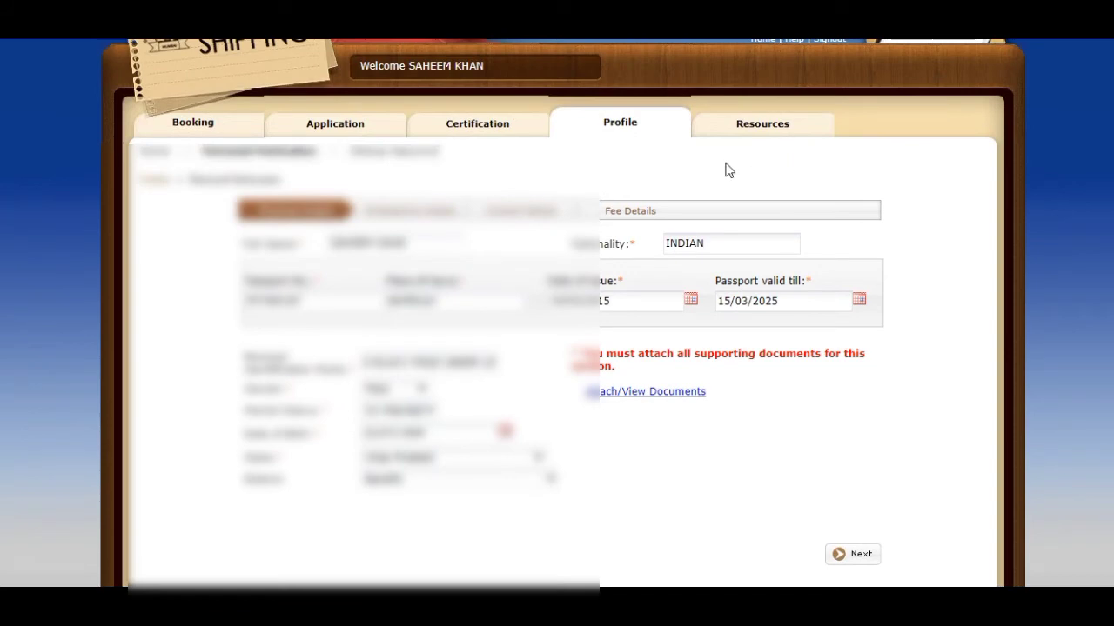
click(484, 133)
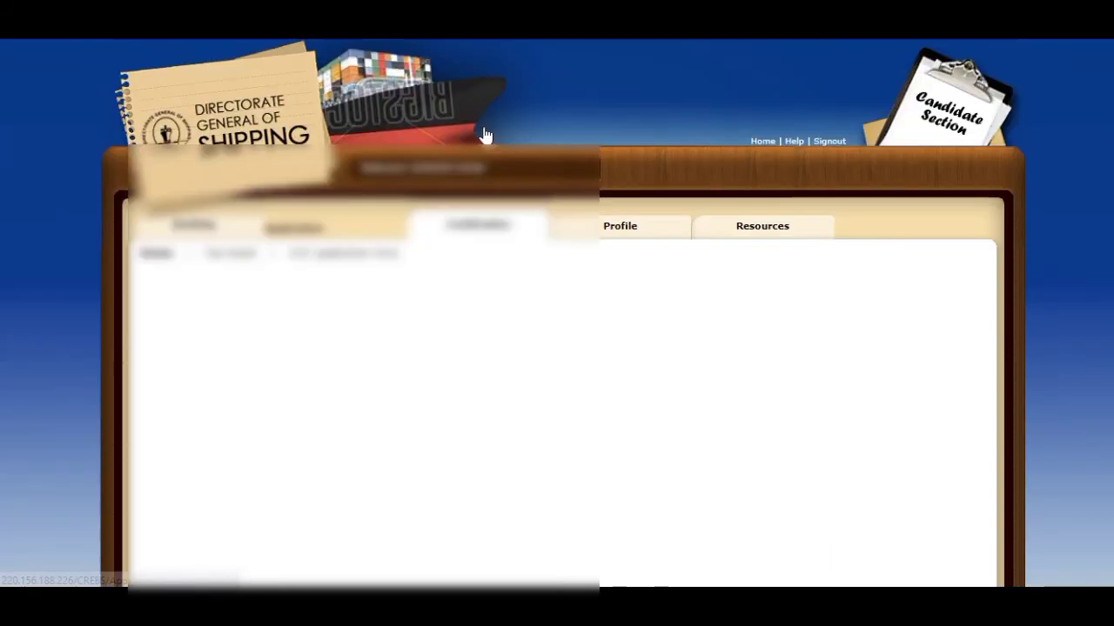
scroll(744, 285, down, 2)
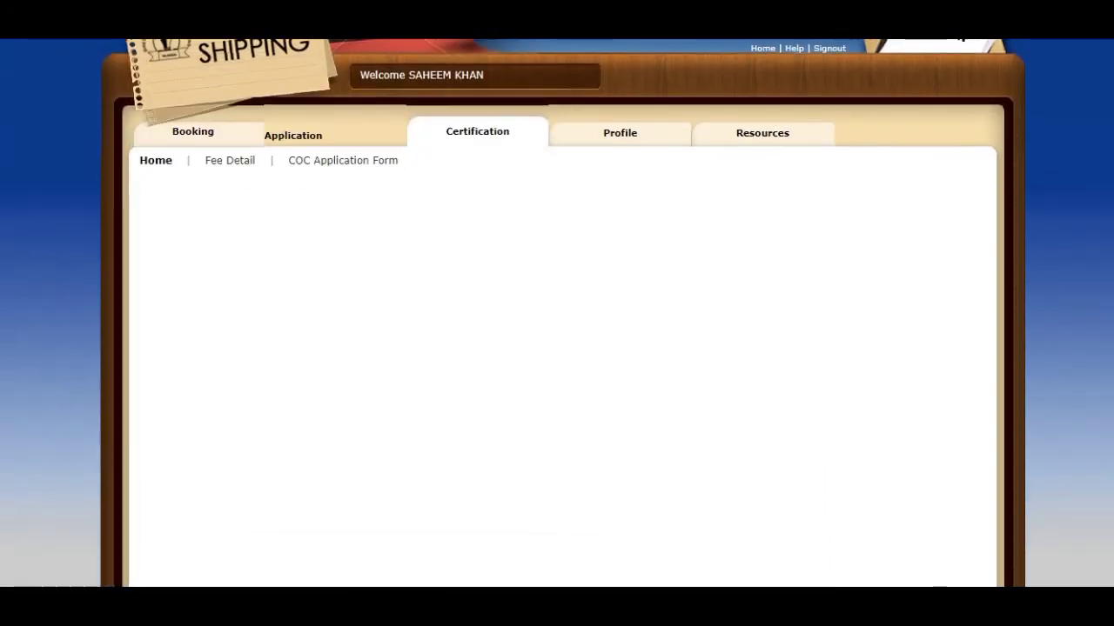
click(322, 164)
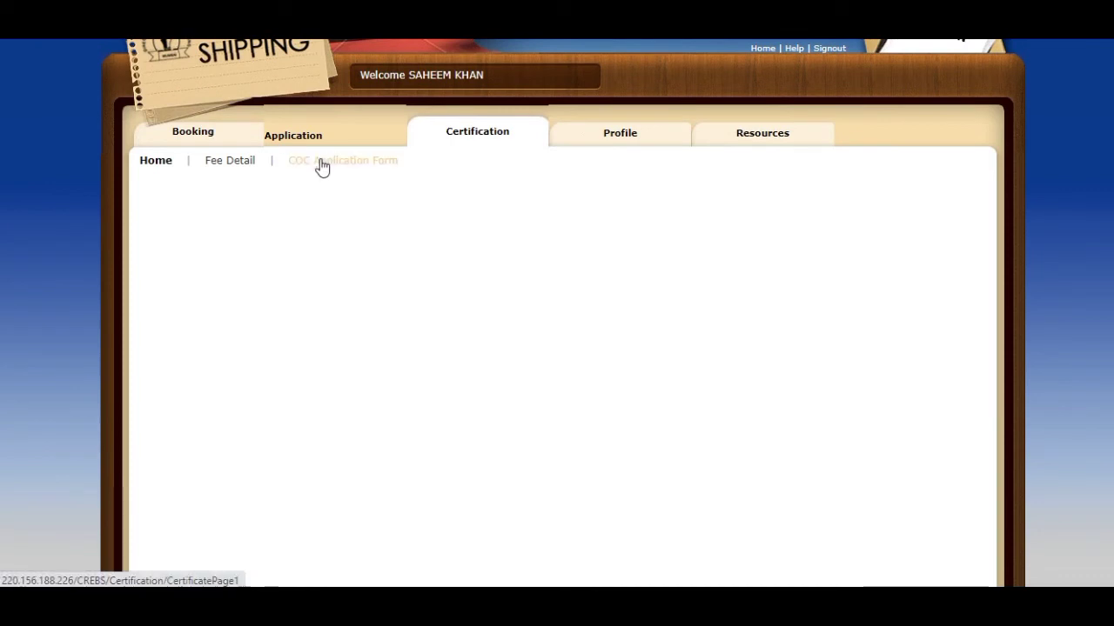
scroll(557, 313, down, 8)
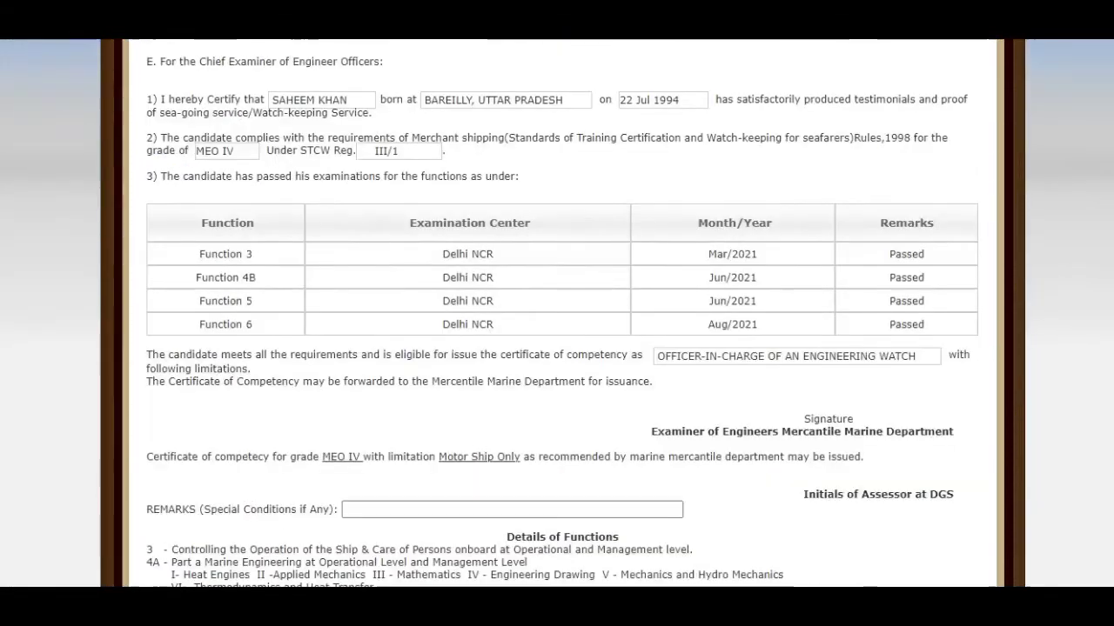
scroll(674, 430, down, 4)
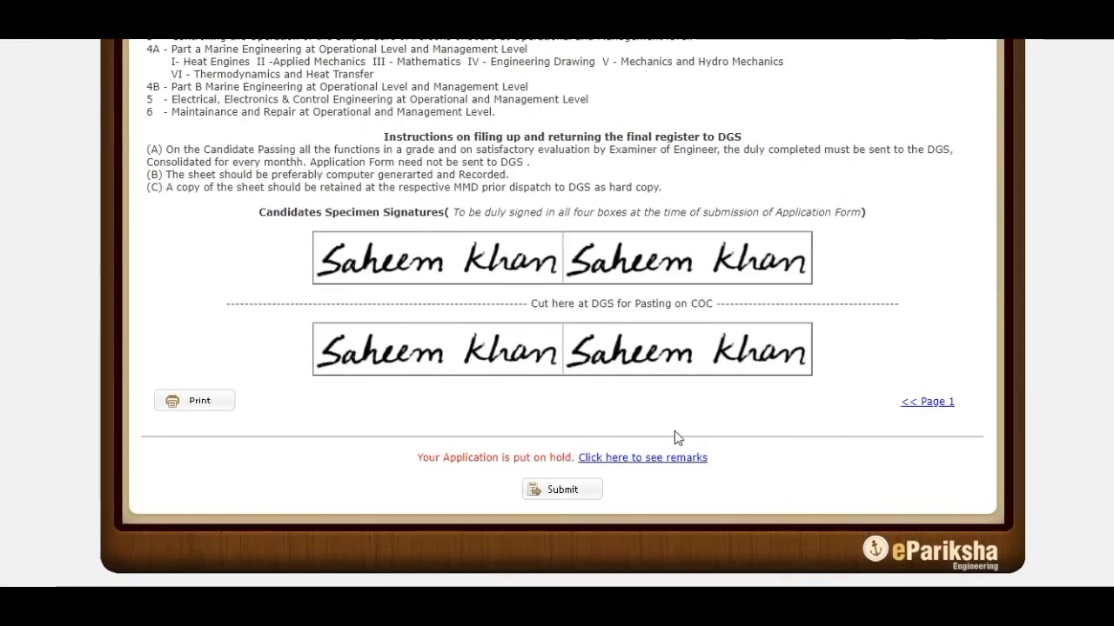
click(645, 456)
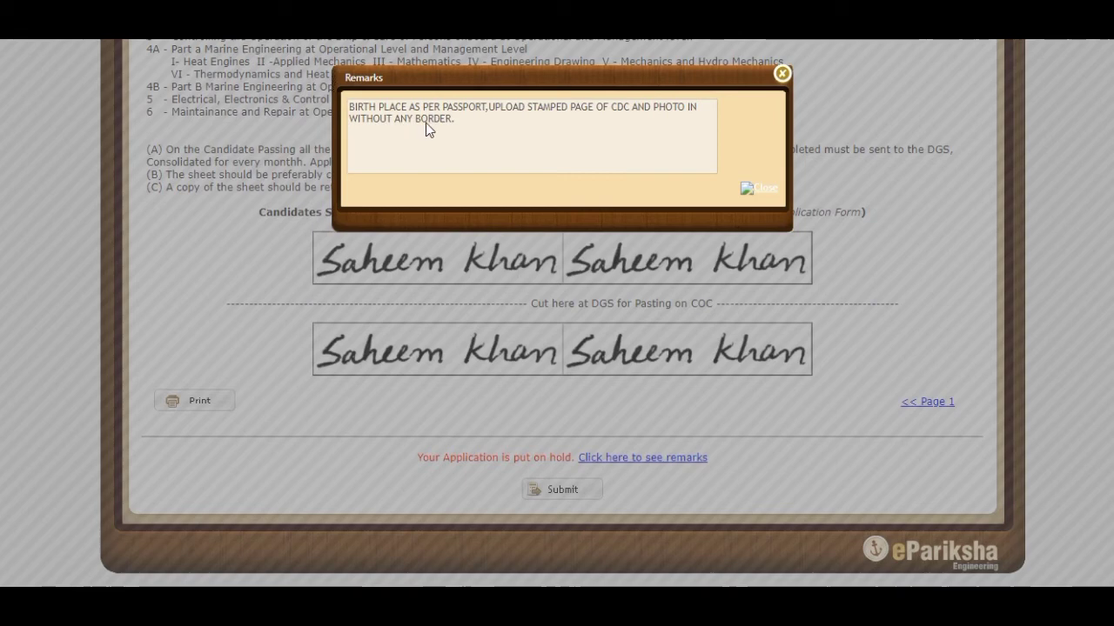
click(781, 78)
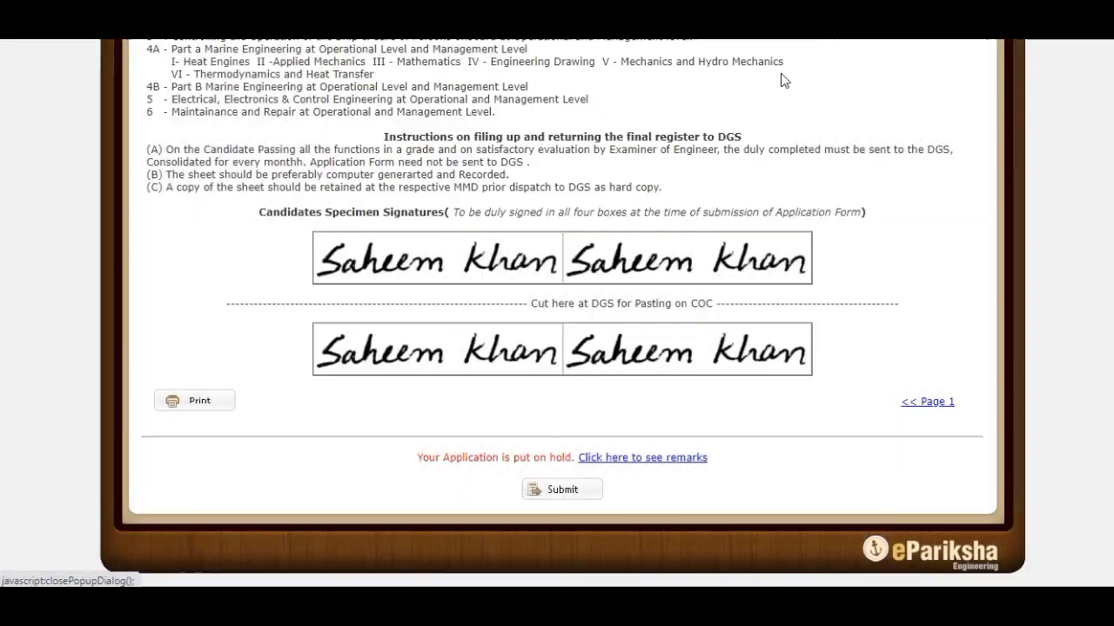
Step: Submit the corrected COC application again
click(557, 492)
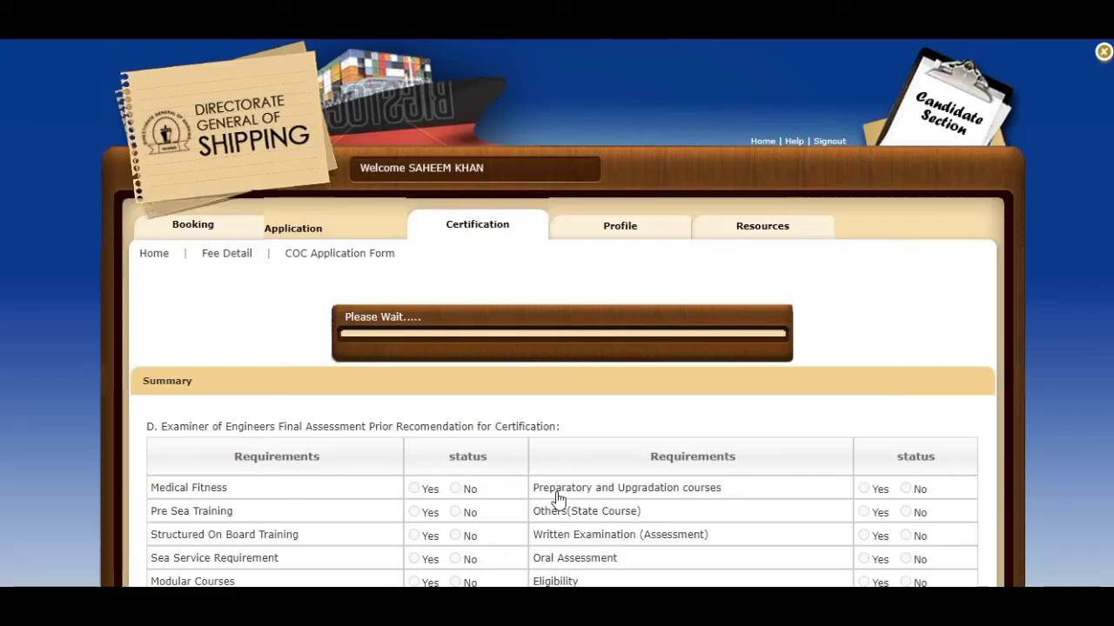
scroll(557, 313, down, 8)
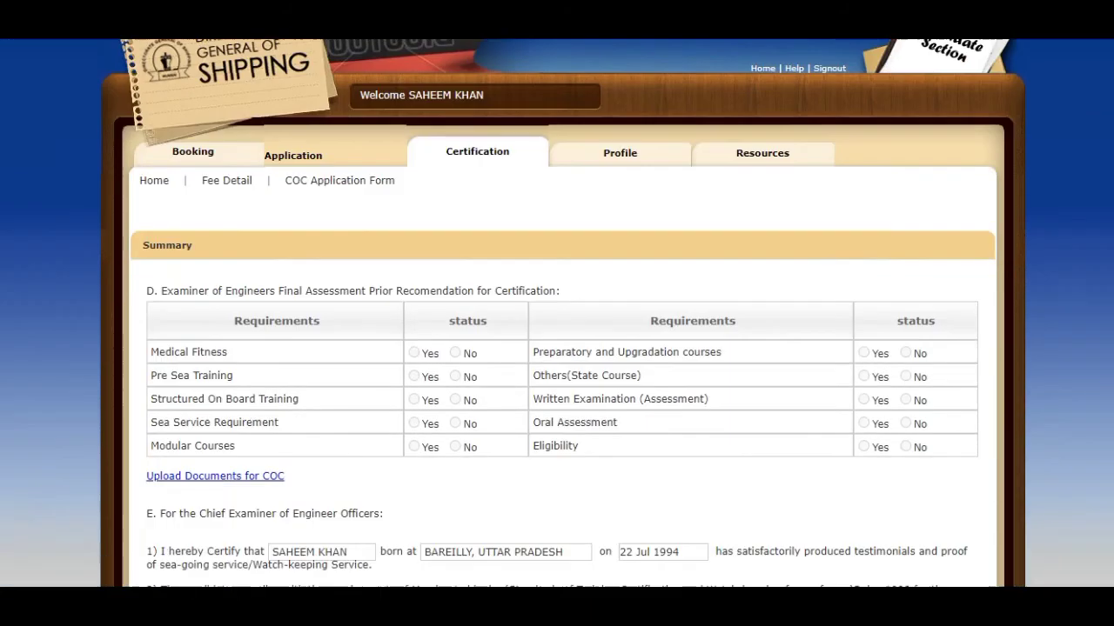
scroll(557, 313, down, 4)
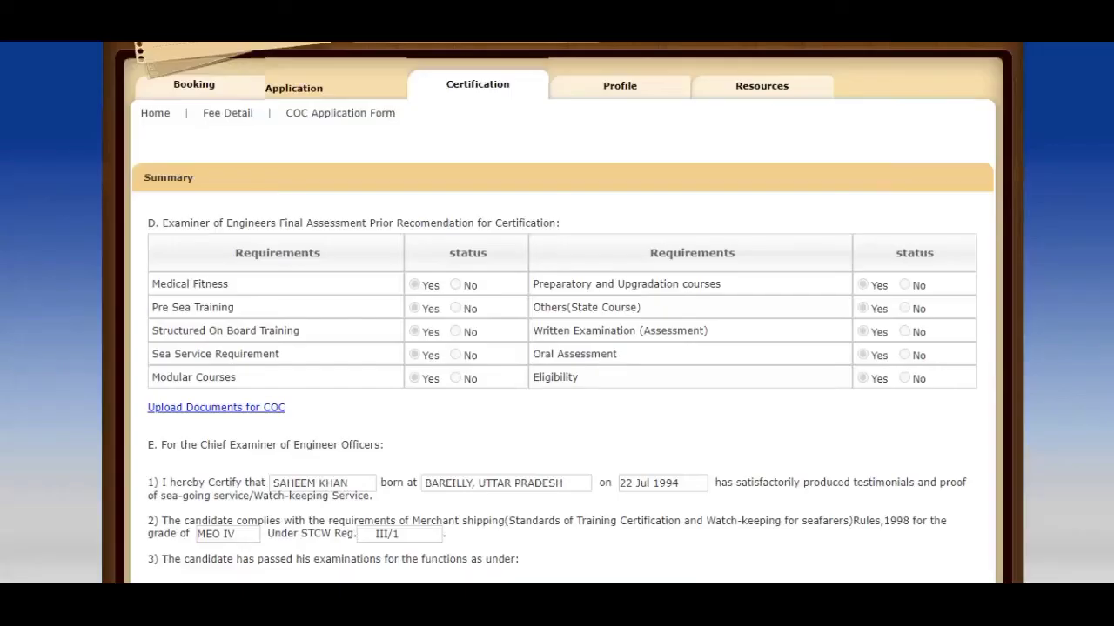
Step: Check the requirement statuses in the COC application summary and the application status at the end of the form
scroll(557, 313, up, 3)
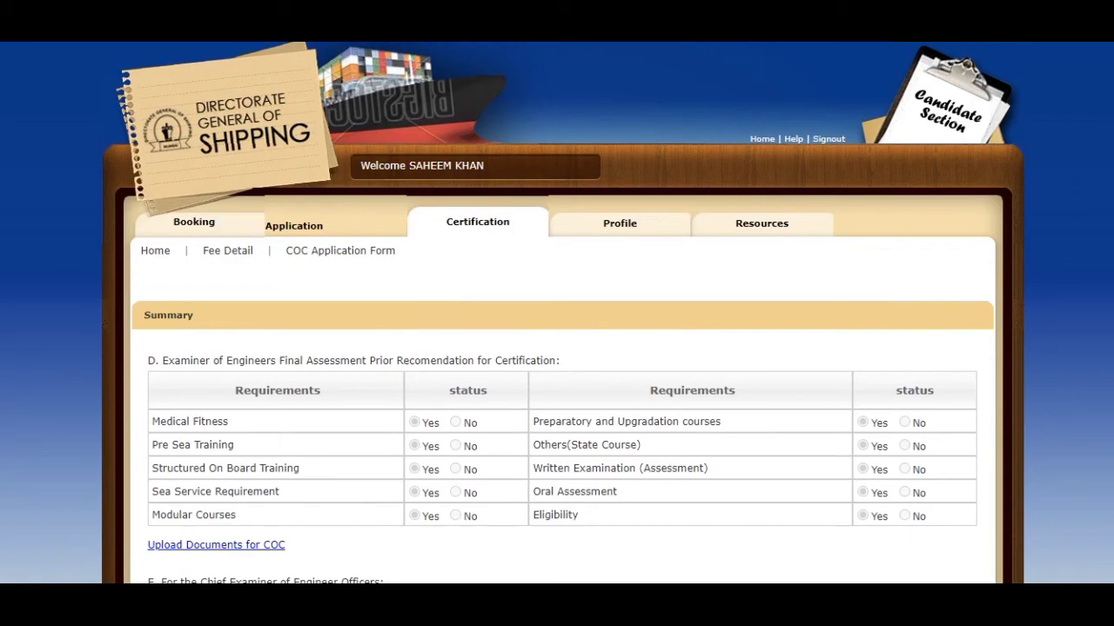
scroll(557, 313, down, 4)
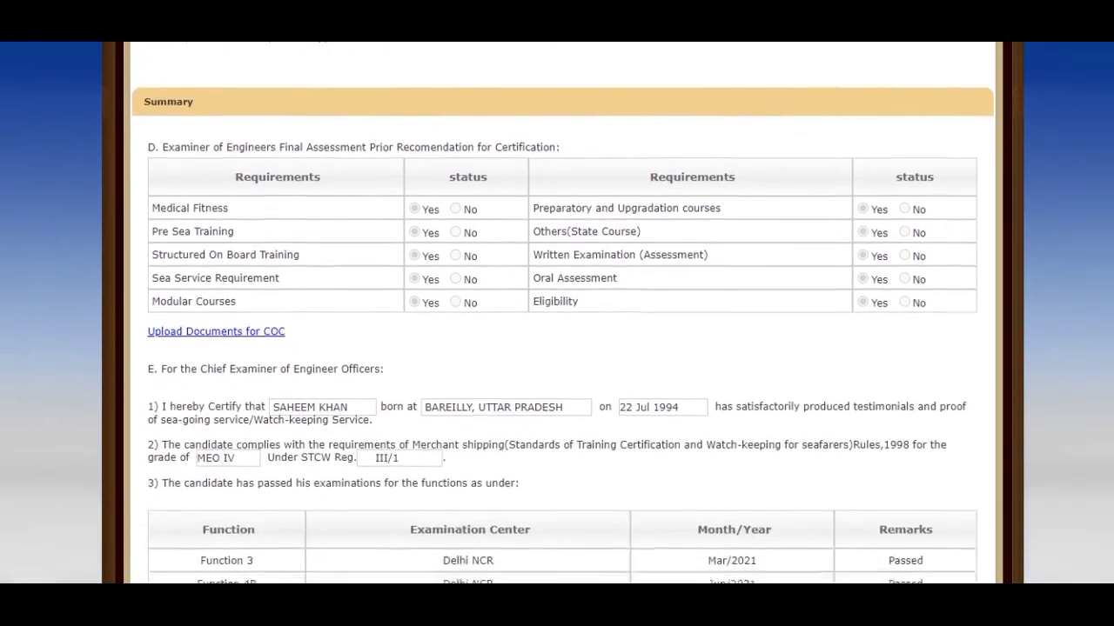
scroll(556, 313, down, 6)
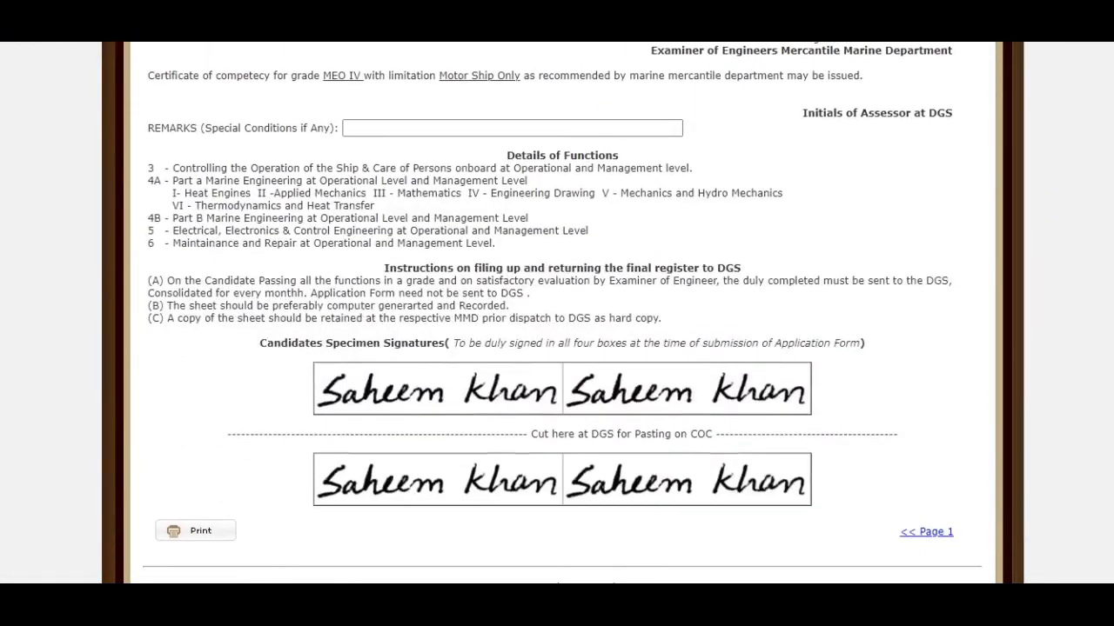
scroll(557, 313, down, 2)
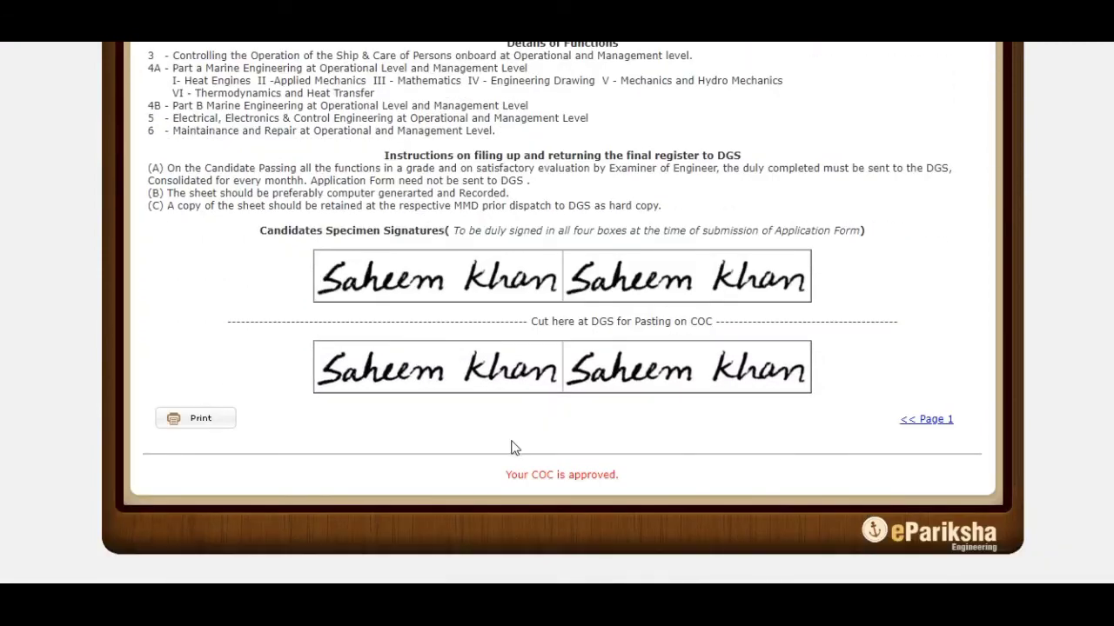